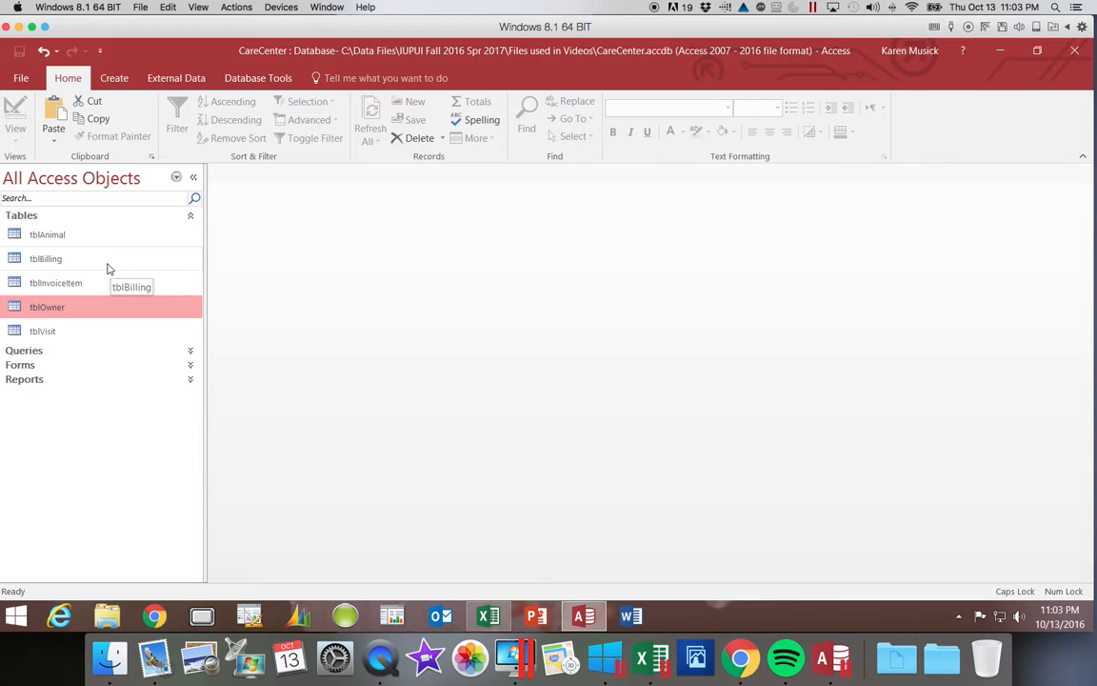
Open the tblBilling table and switch it to Design View.
double_click(106, 265)
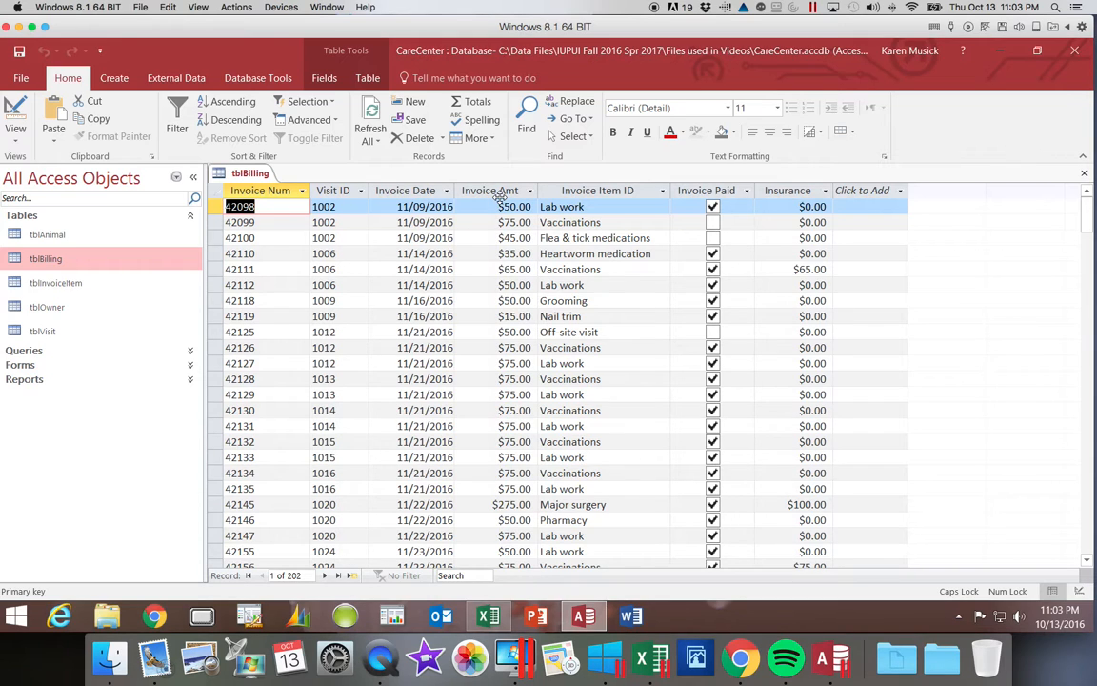
left_click(15, 137)
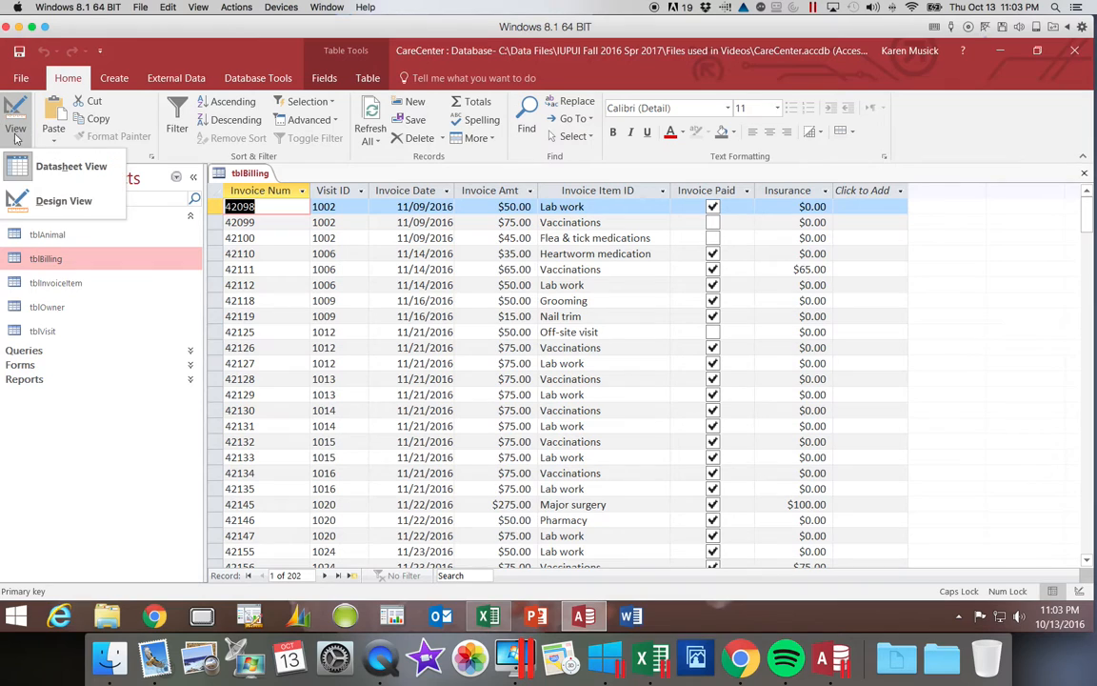
left_click(45, 204)
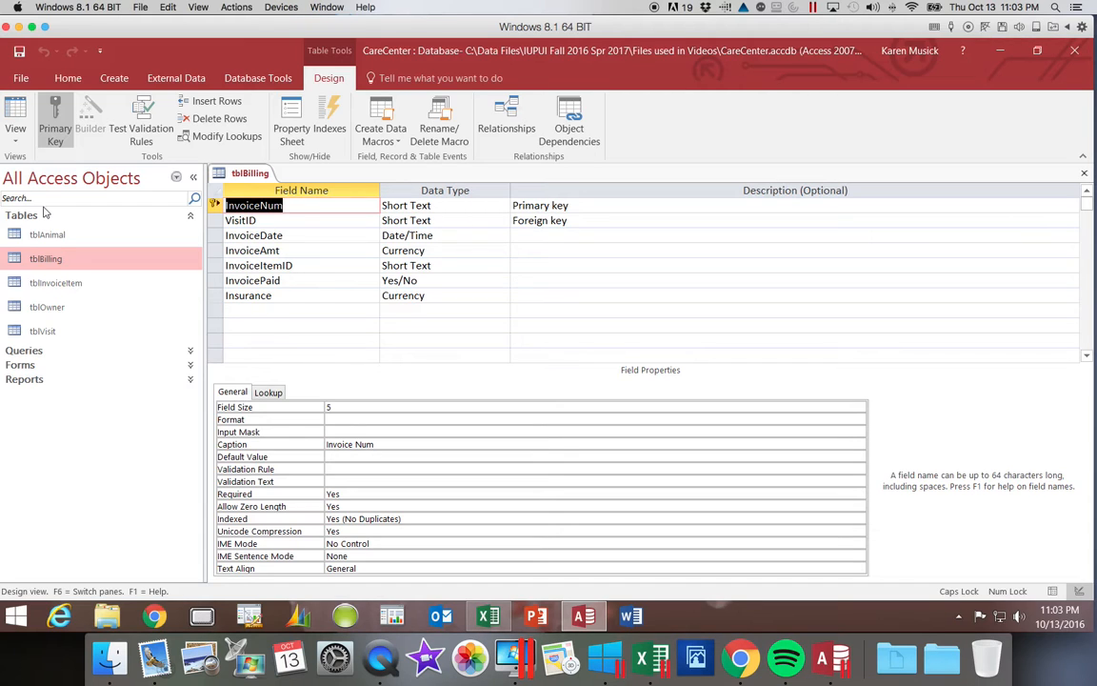
Give the InvoiceAmt field the validation rule >5 and the validation text "Invoice amounts must be greater than 5".
left_click(233, 251)
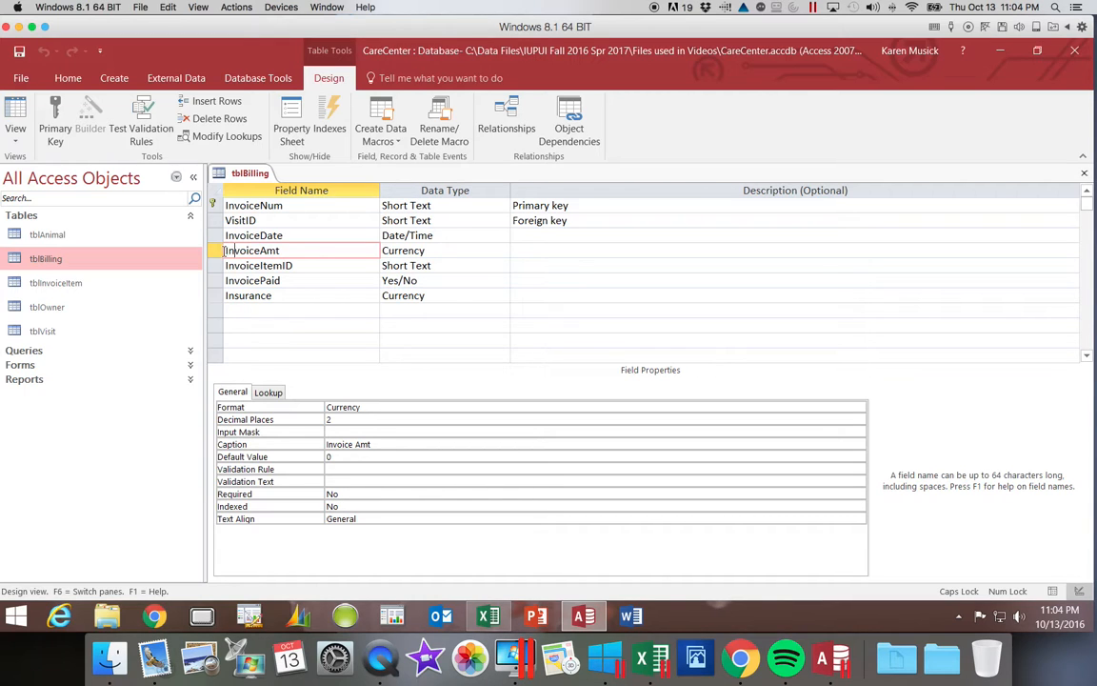
left_click(216, 251)
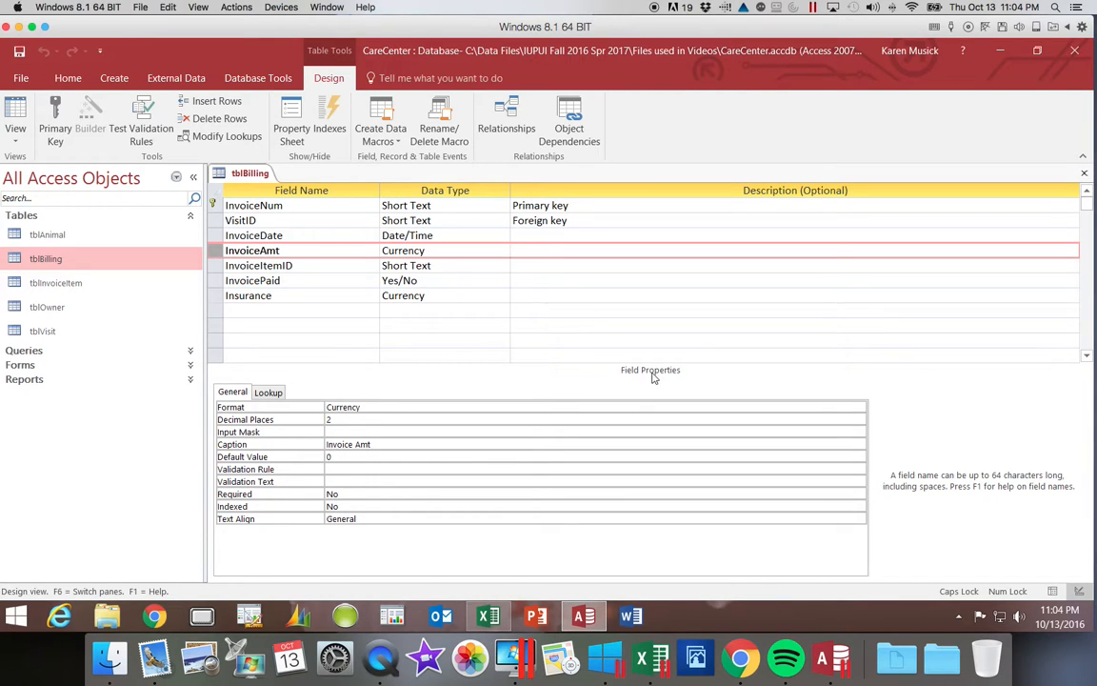
left_click(347, 467)
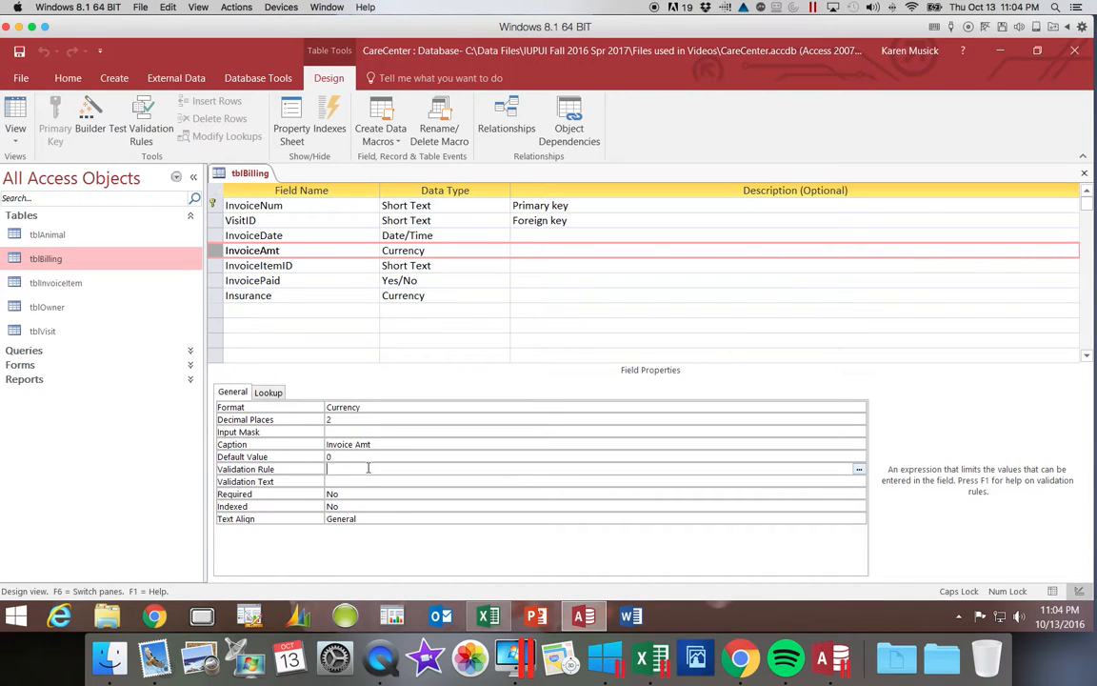
type(">5")
left_click(379, 482)
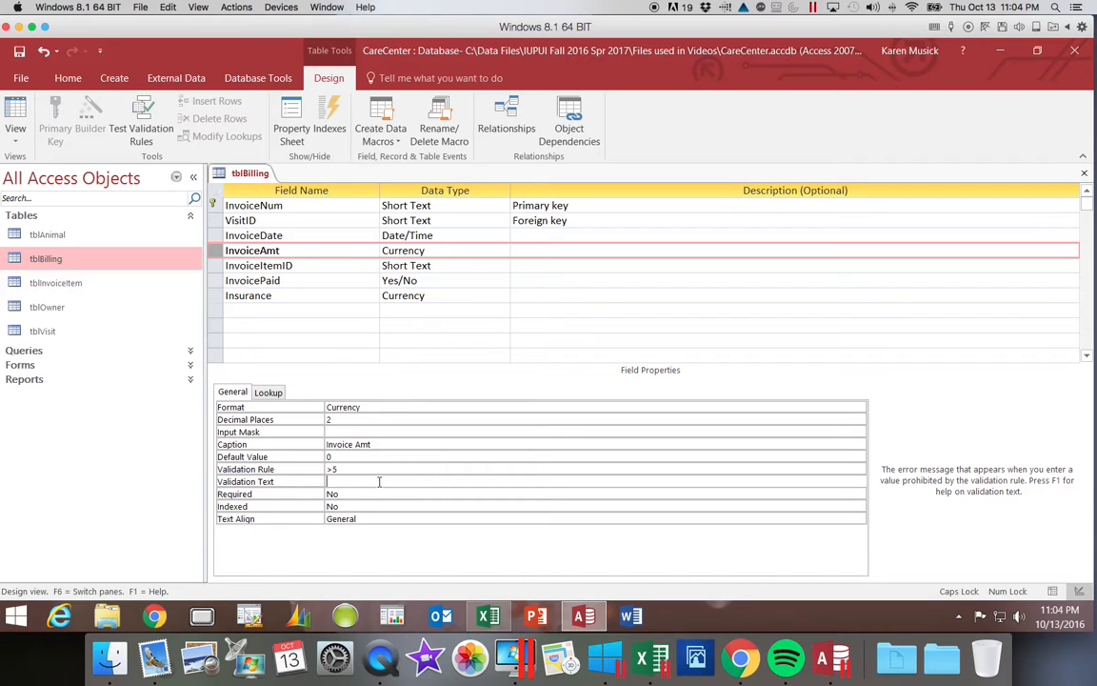
key("Caps_Lock")
type("Invoice amounts must be ")
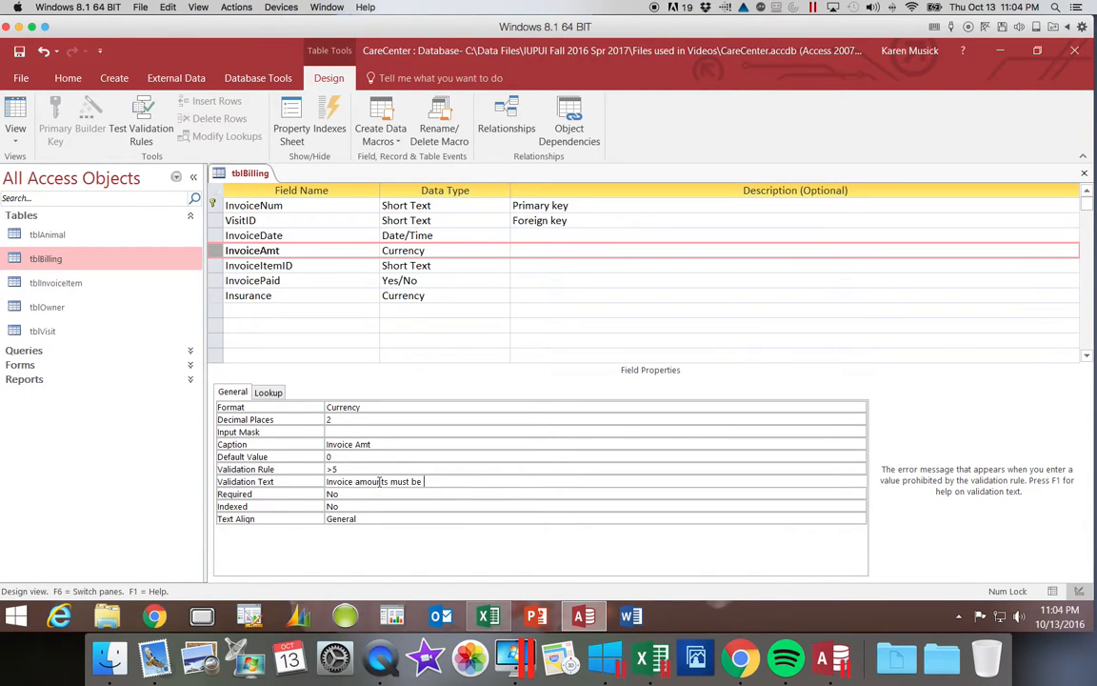
type("greater than 5")
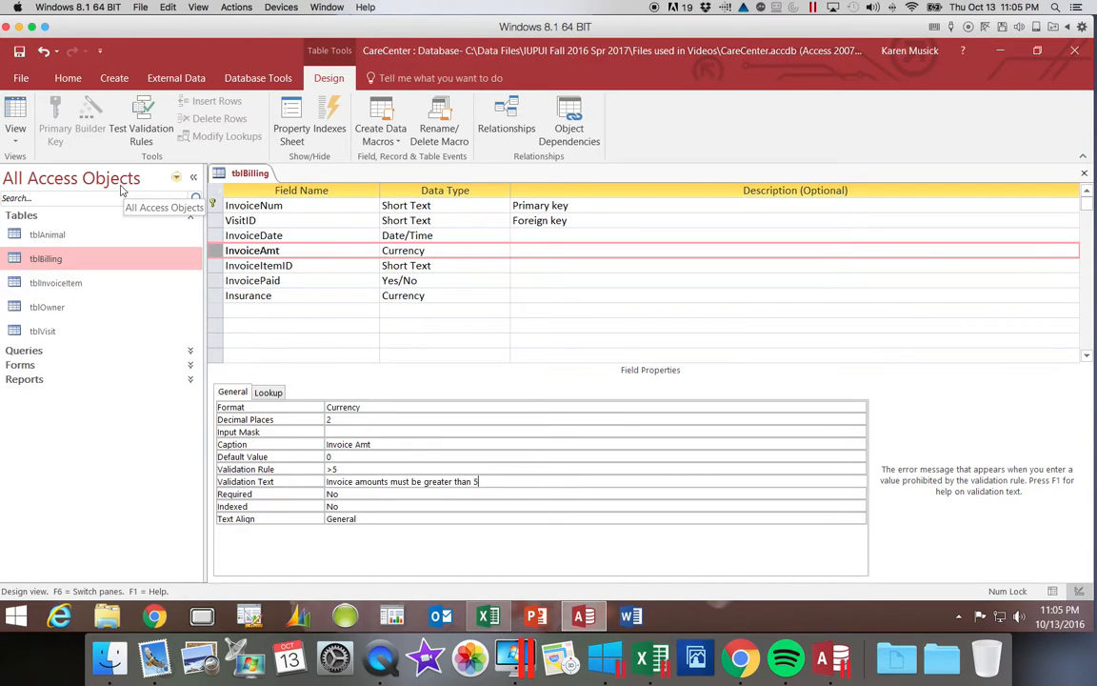
Save the table design, testing existing data against the new rule, and switch to Datasheet View.
left_click(19, 50)
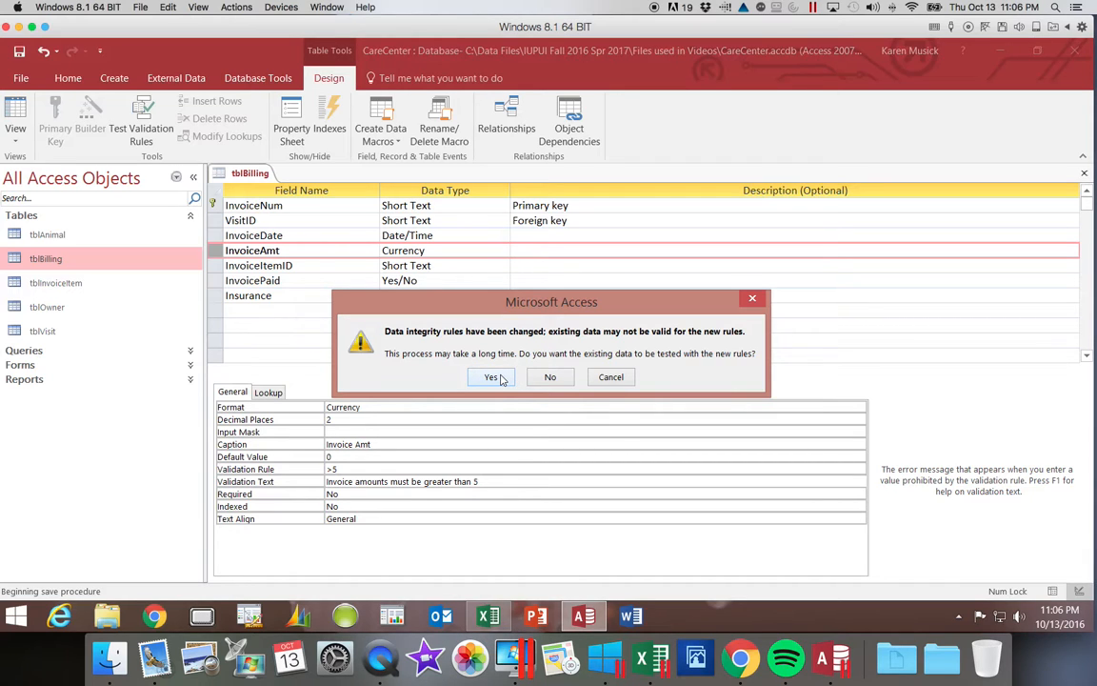
left_click(491, 378)
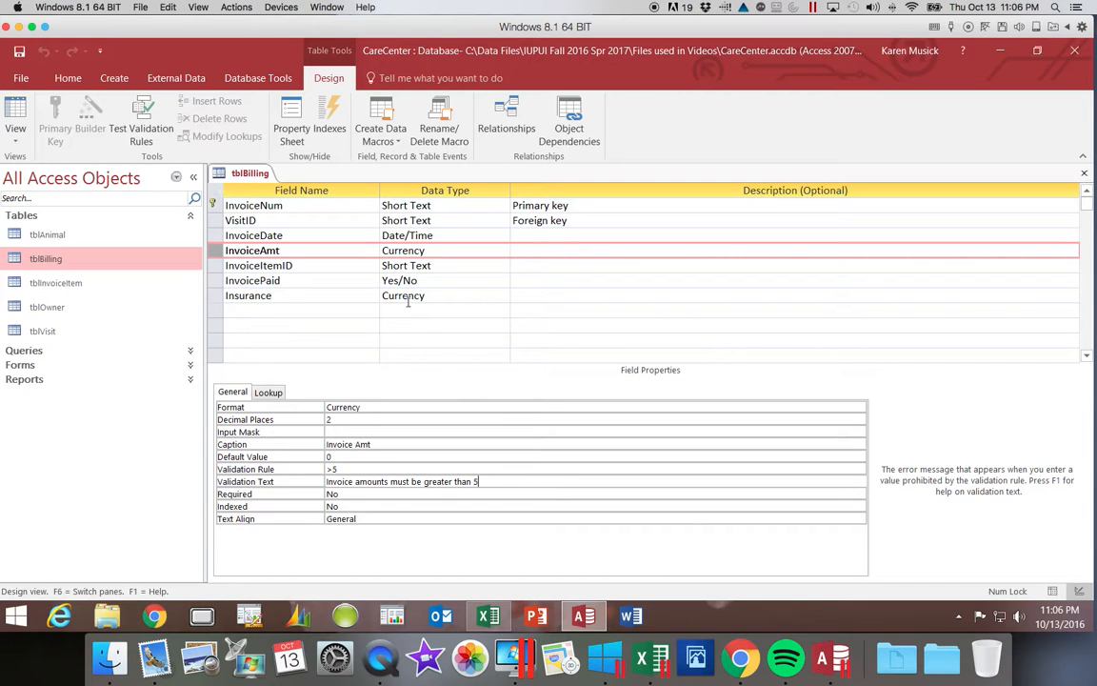
left_click(15, 133)
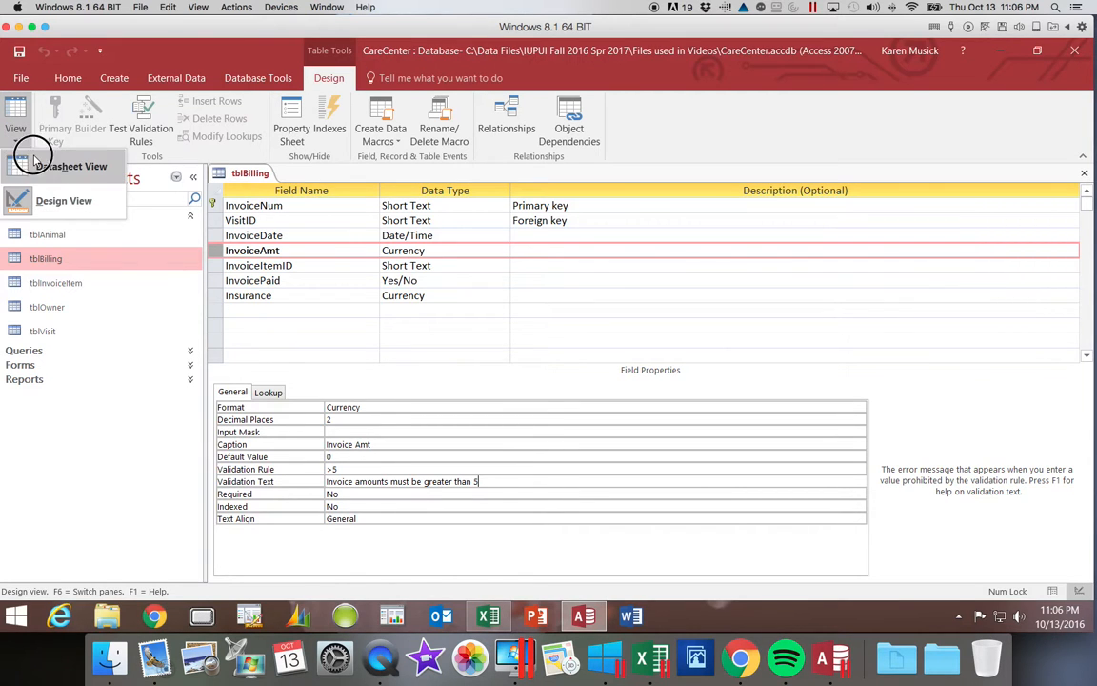
left_click(31, 163)
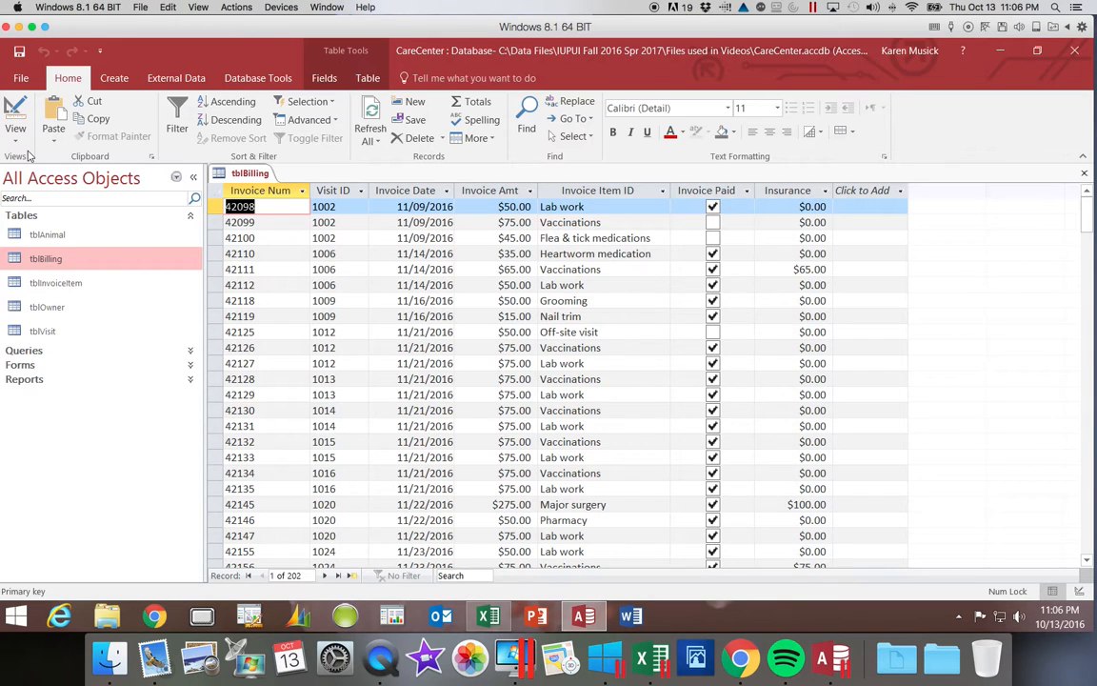
Try to set the first record's Invoice Amt to 3, and discard the entry.
key("Tab")
key("Tab")
key("Tab")
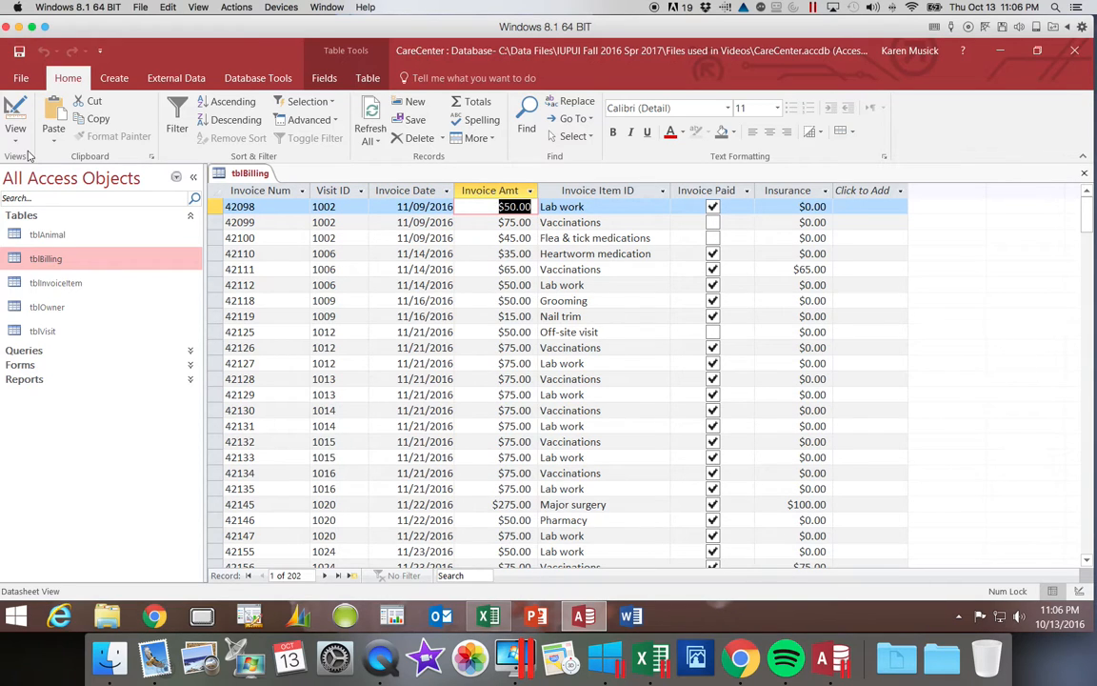
type("3")
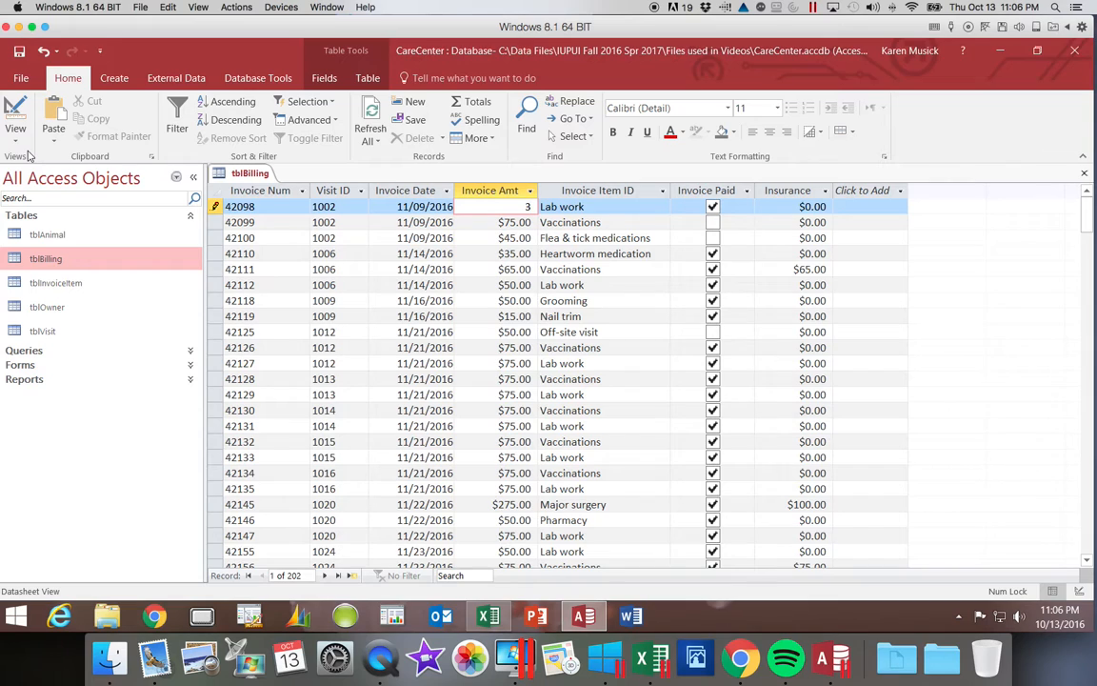
key("Tab")
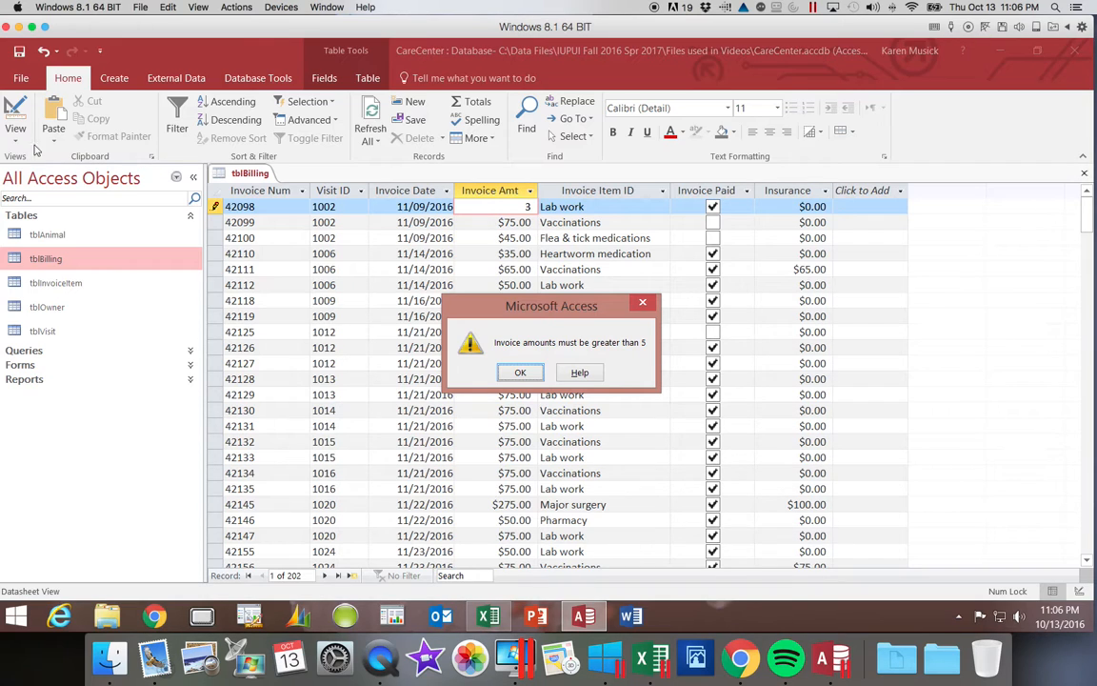
left_click(521, 372)
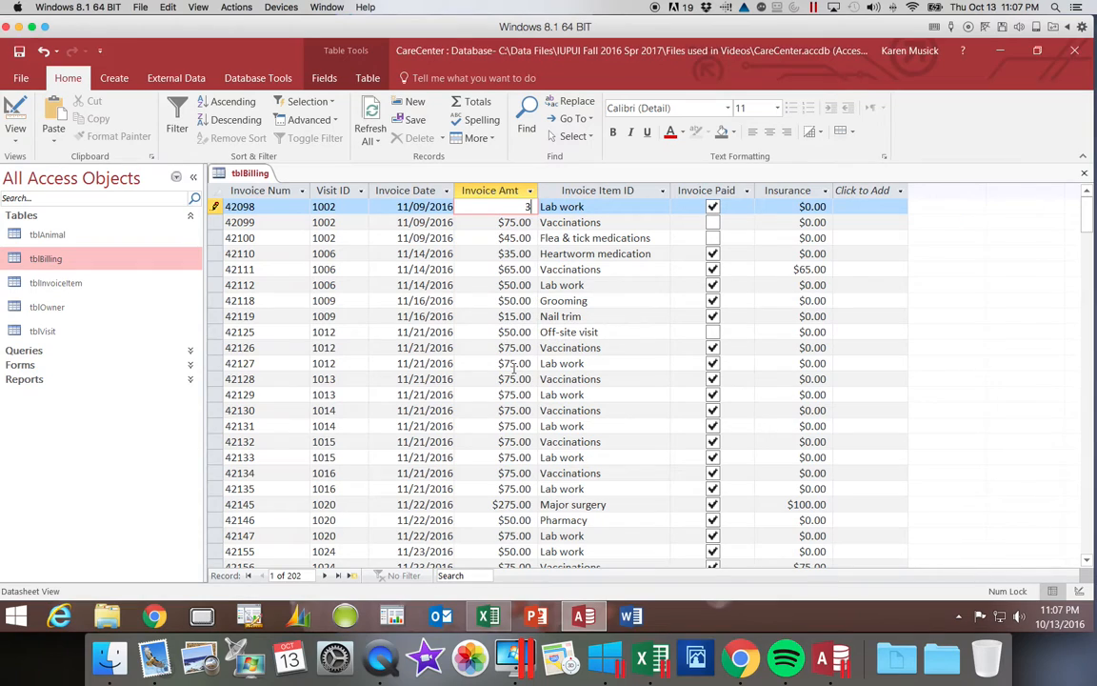
key("Escape")
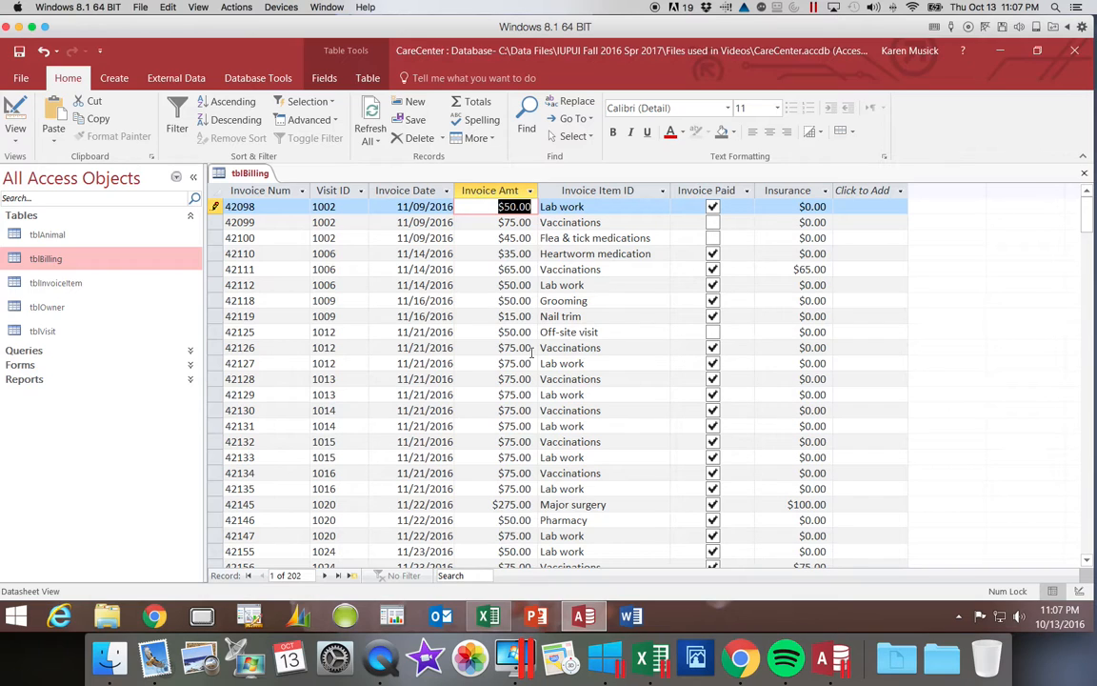
Set the first record's Invoice Amt to 75.
type("7")
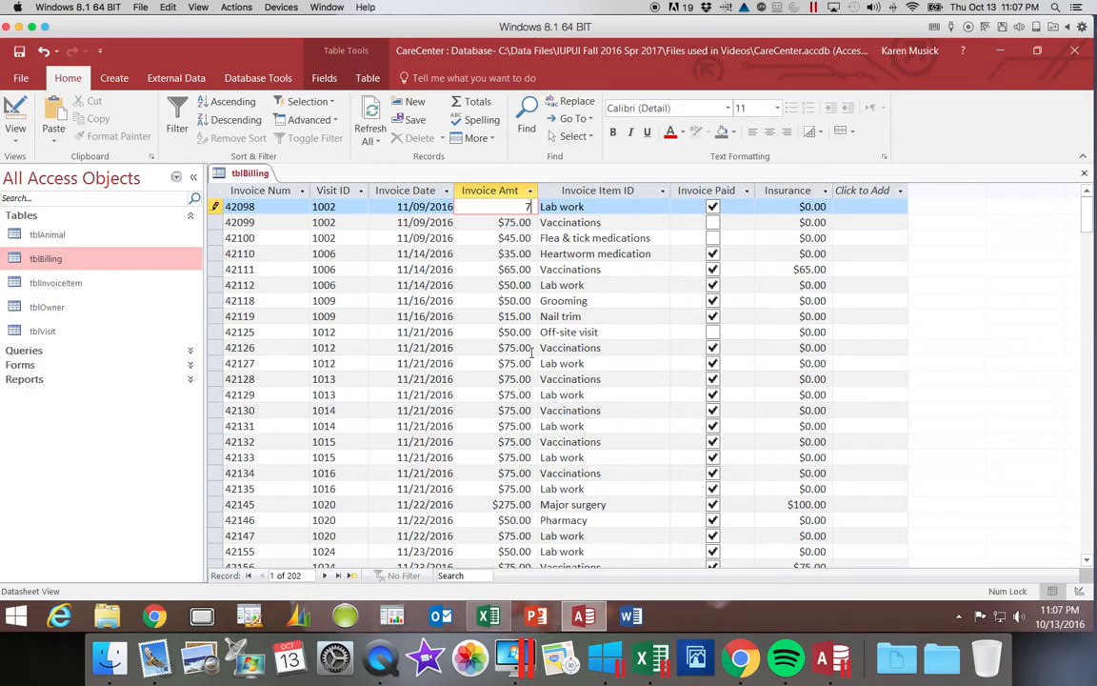
type("5")
key("Tab")
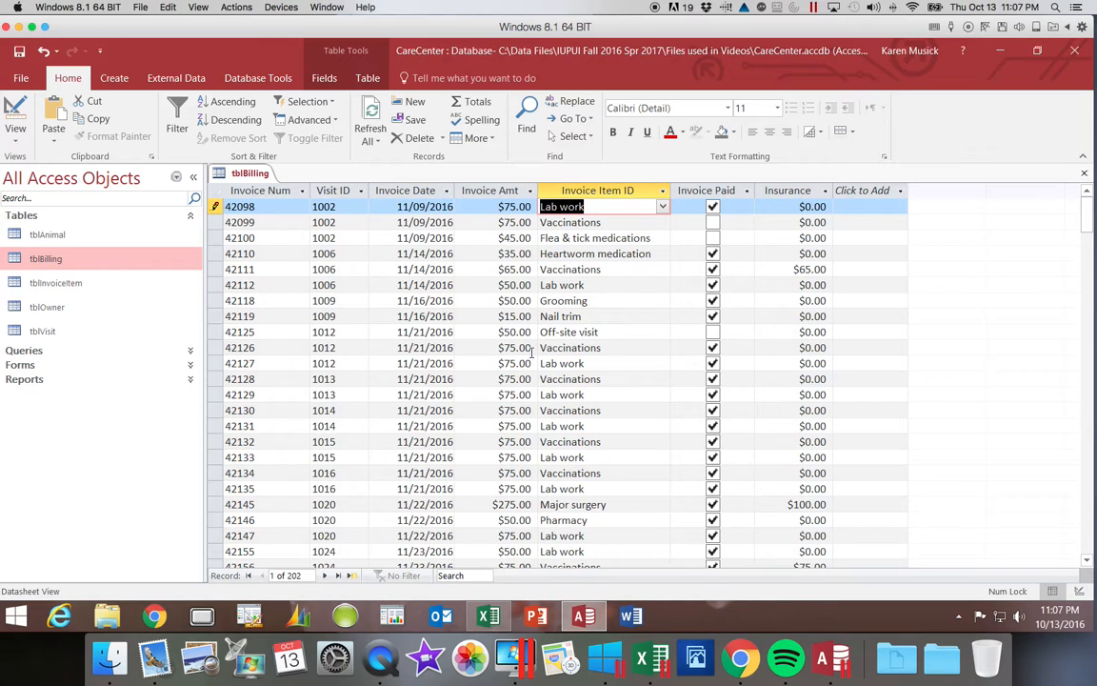
Set the first record's Invoice Amt to 50 and commit the record by moving to the second one.
key("shift+Tab")
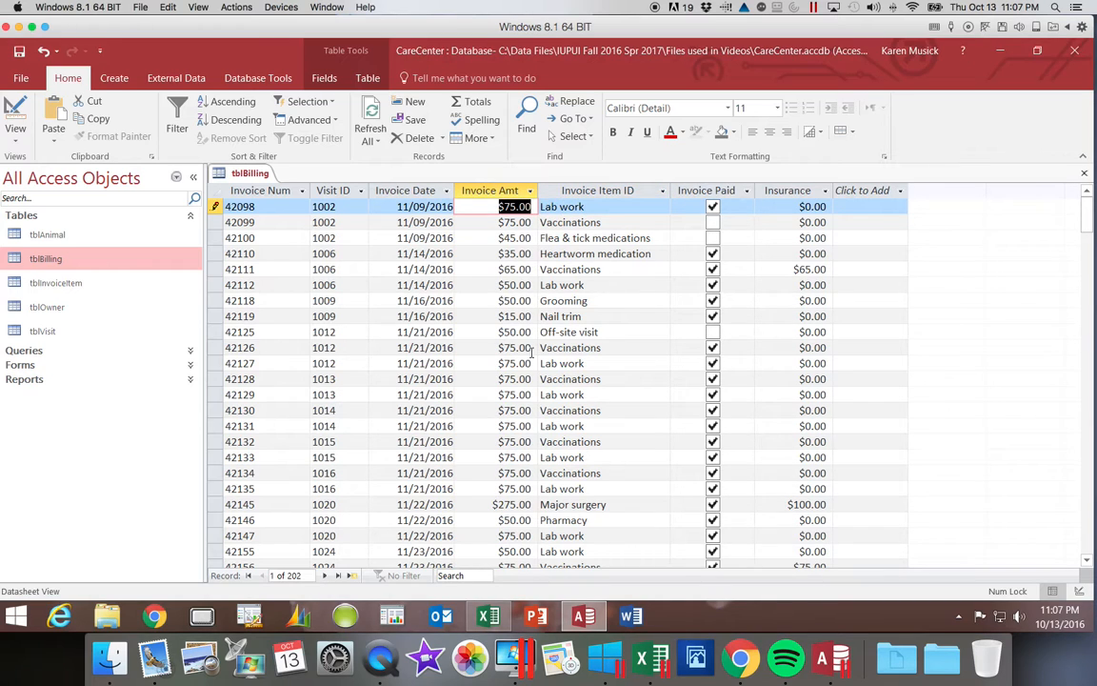
type("50")
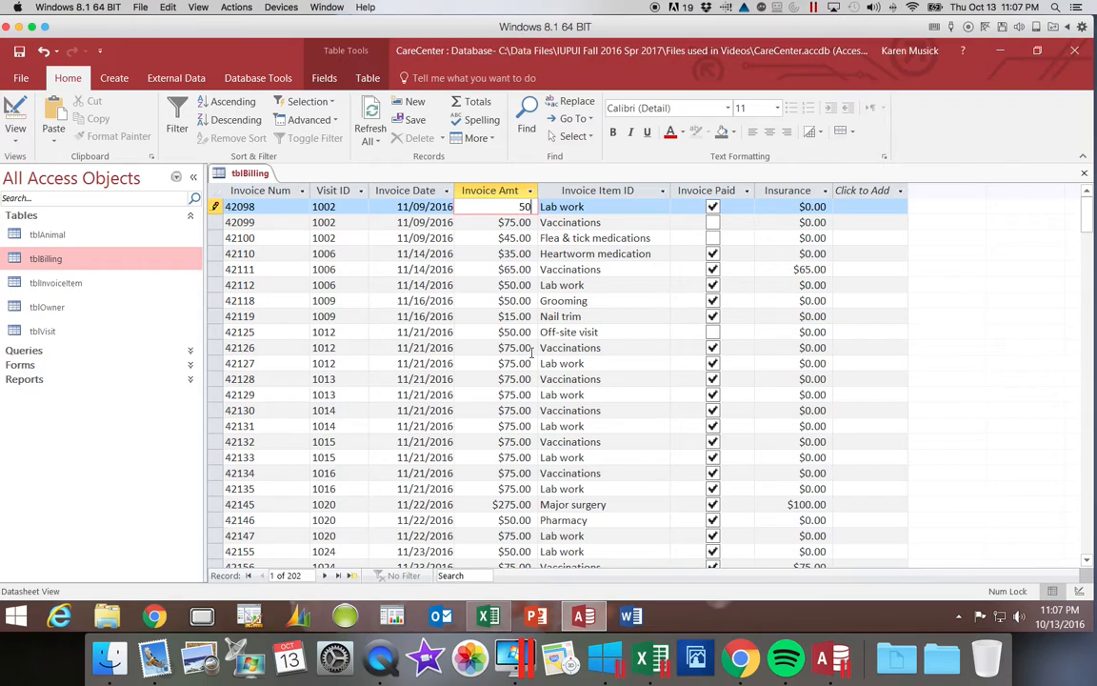
key("Tab")
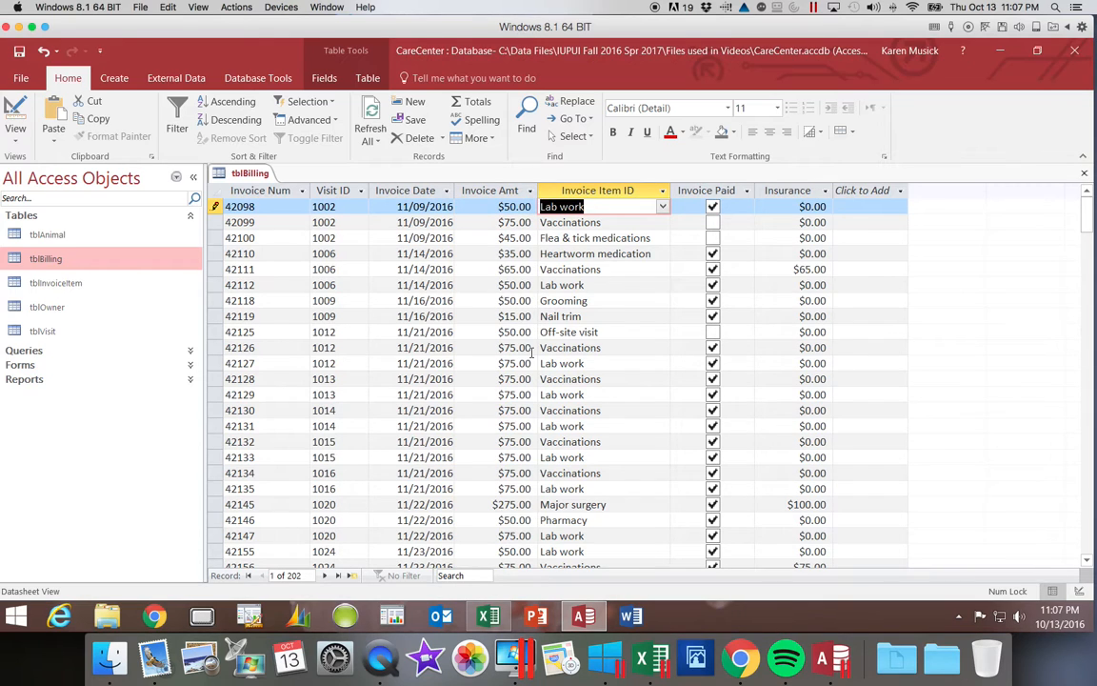
key("Tab")
key("Tab")
key("Tab")
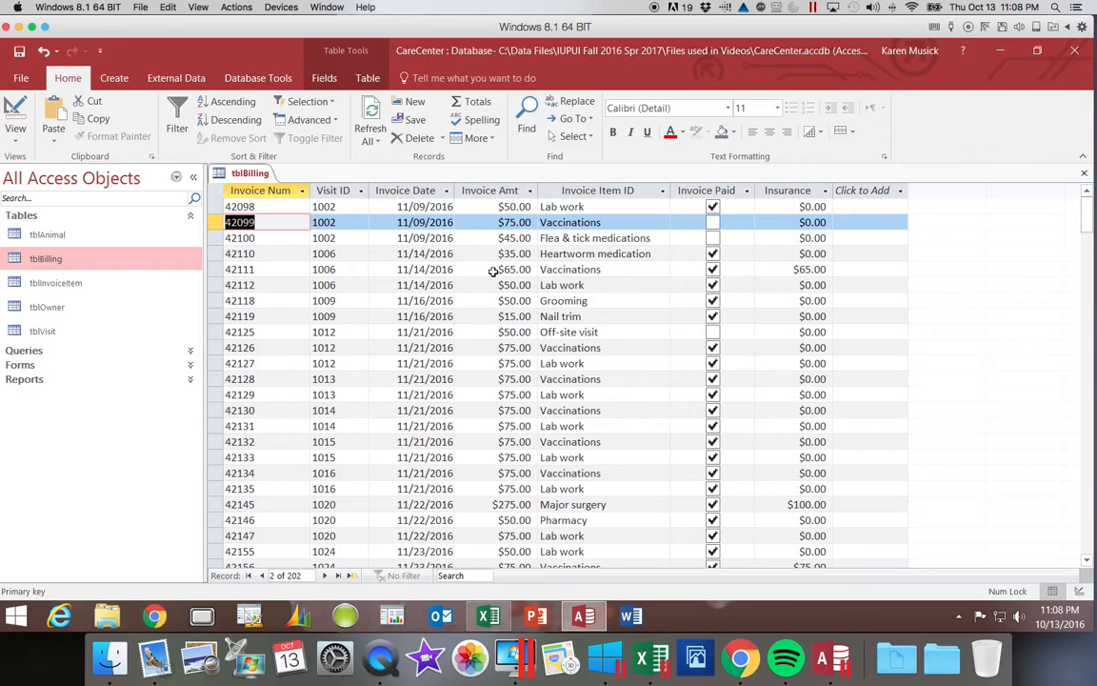
In tblBilling's Design View, open the table properties and set the table-level validation rule to [Insurance]<=[InvoiceAmt].
left_click(16, 135)
left_click(21, 199)
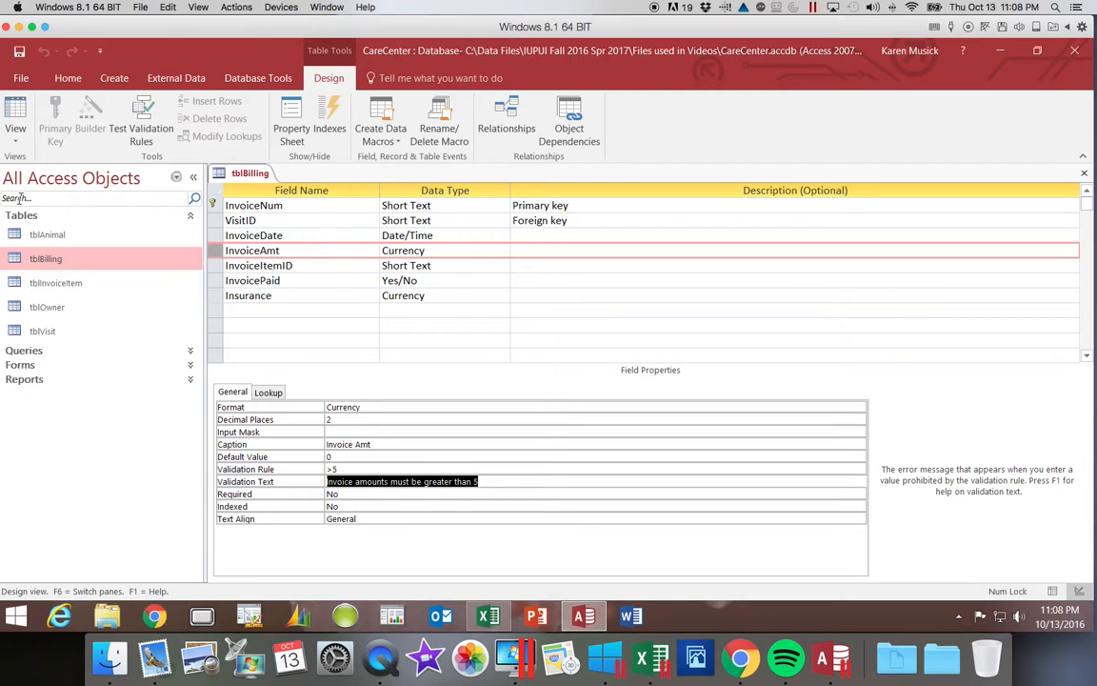
left_click(294, 117)
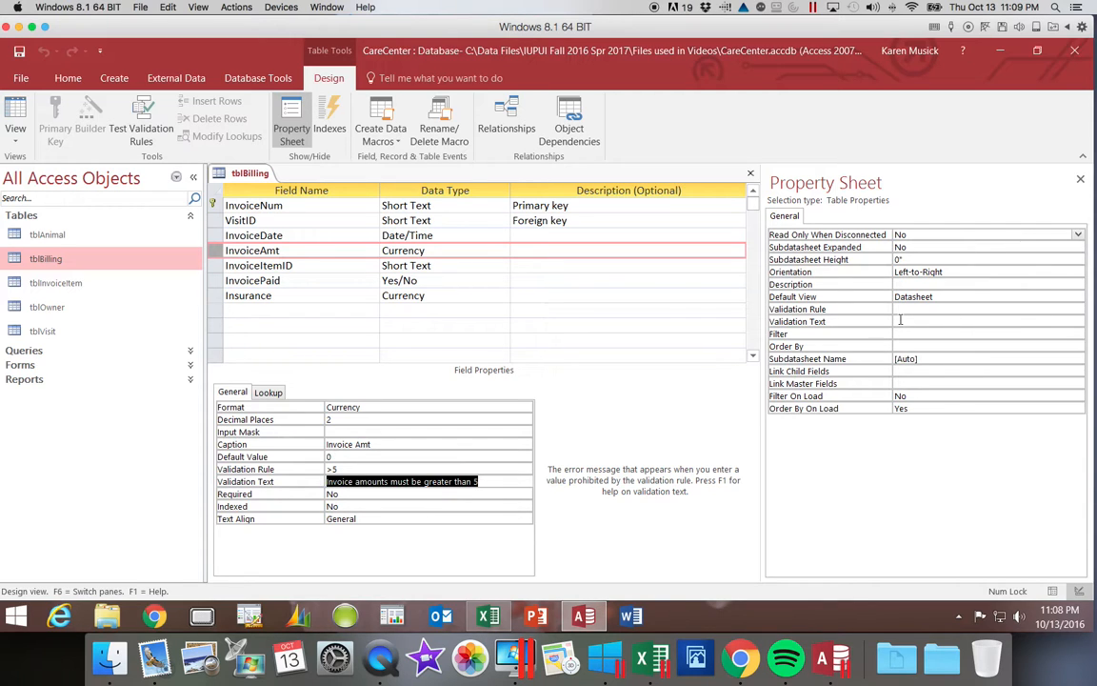
left_click(906, 310)
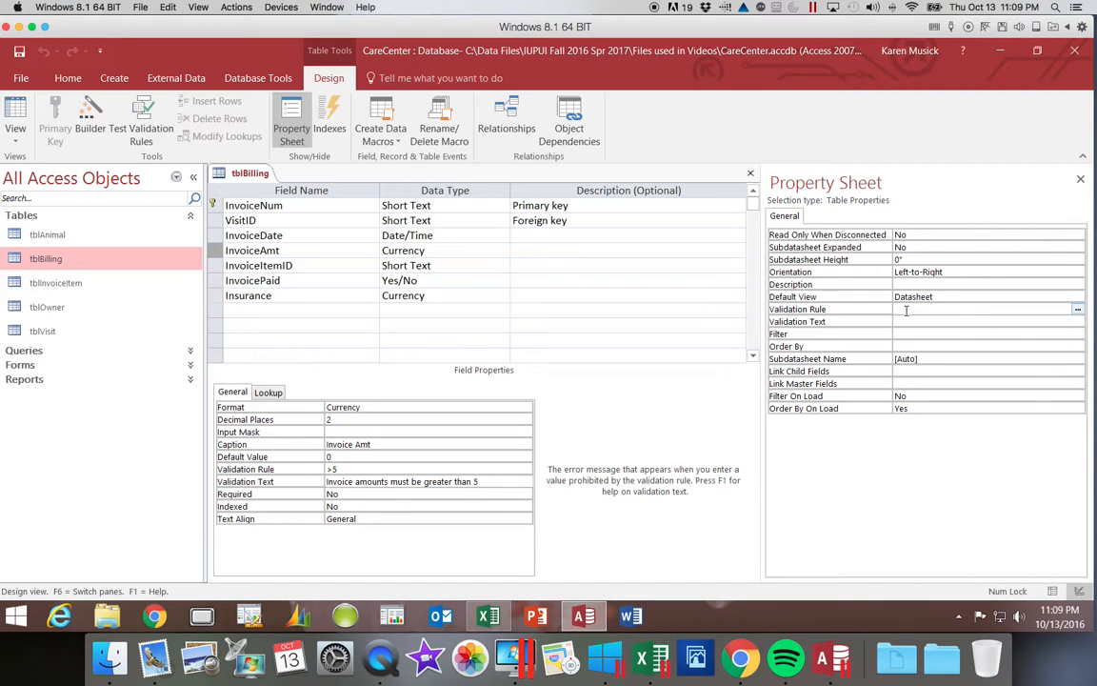
type("[In")
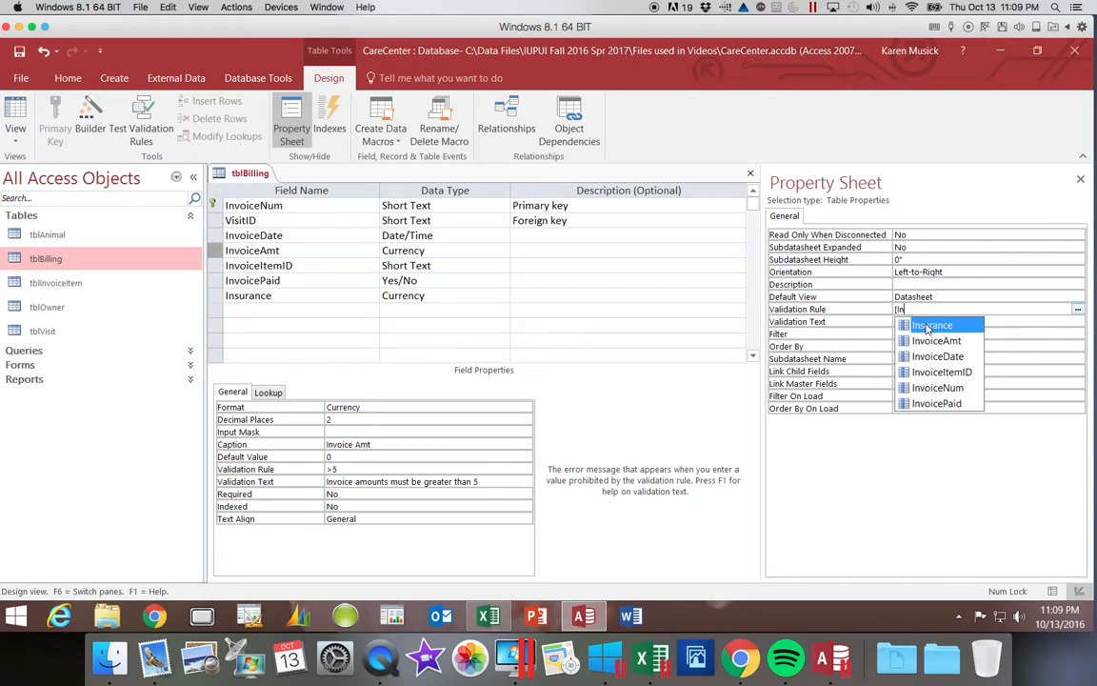
left_click(920, 325)
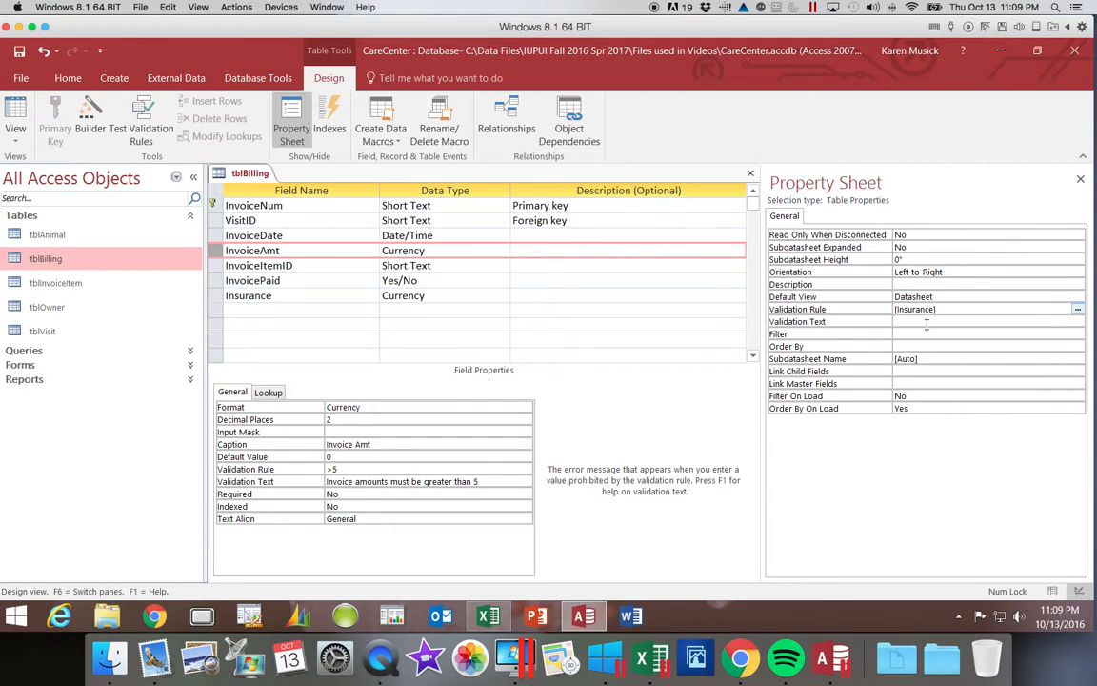
left_click(944, 310)
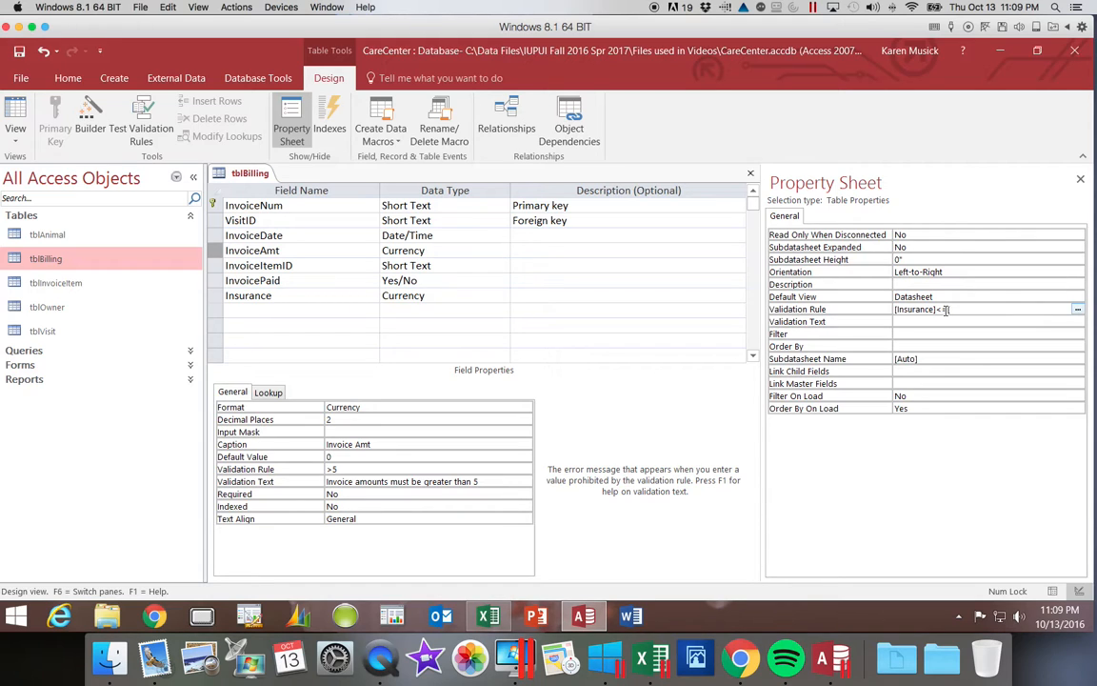
type("[In")
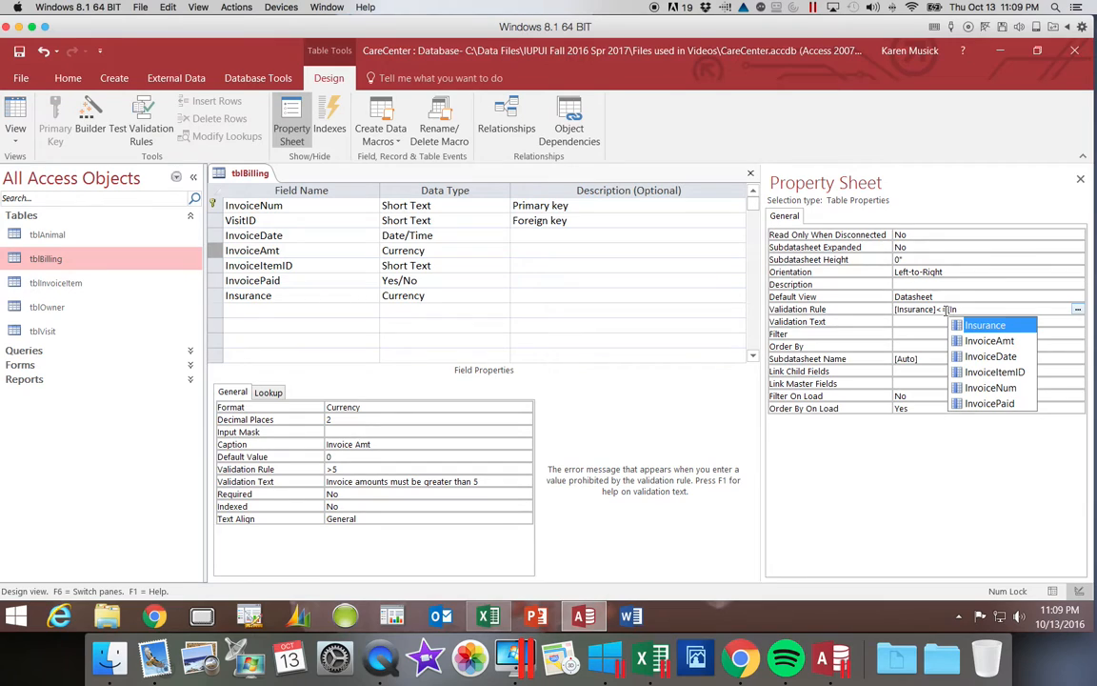
double_click(972, 341)
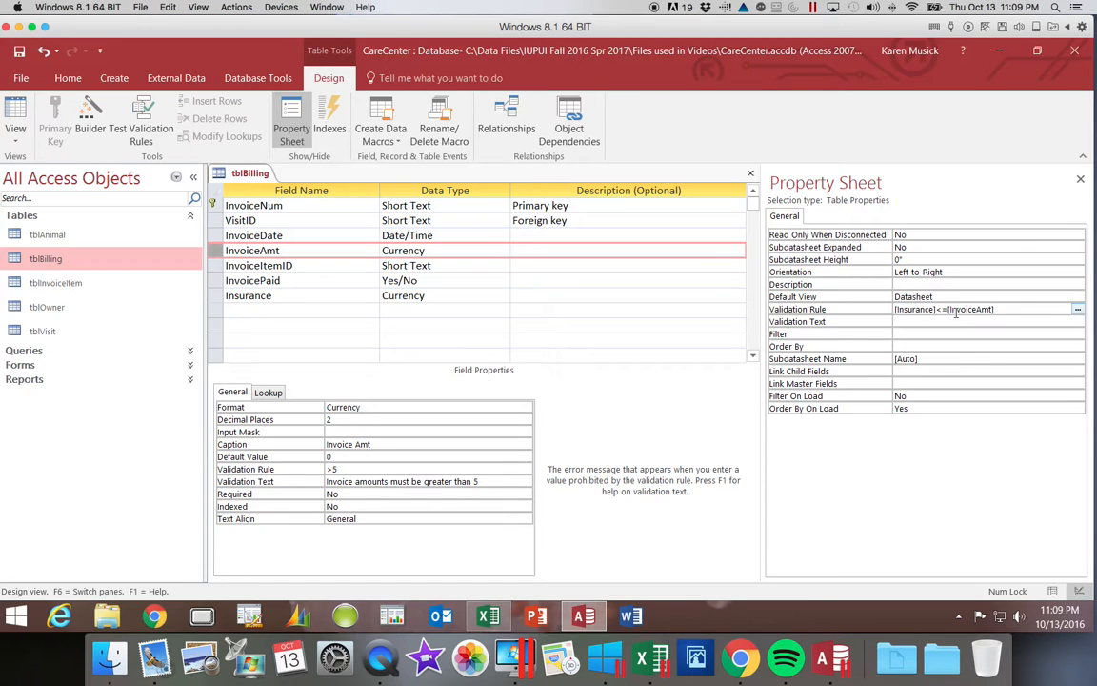
Set the table's validation text to "Insurance coverage cannot be larger than the invoice amount".
left_click(907, 324)
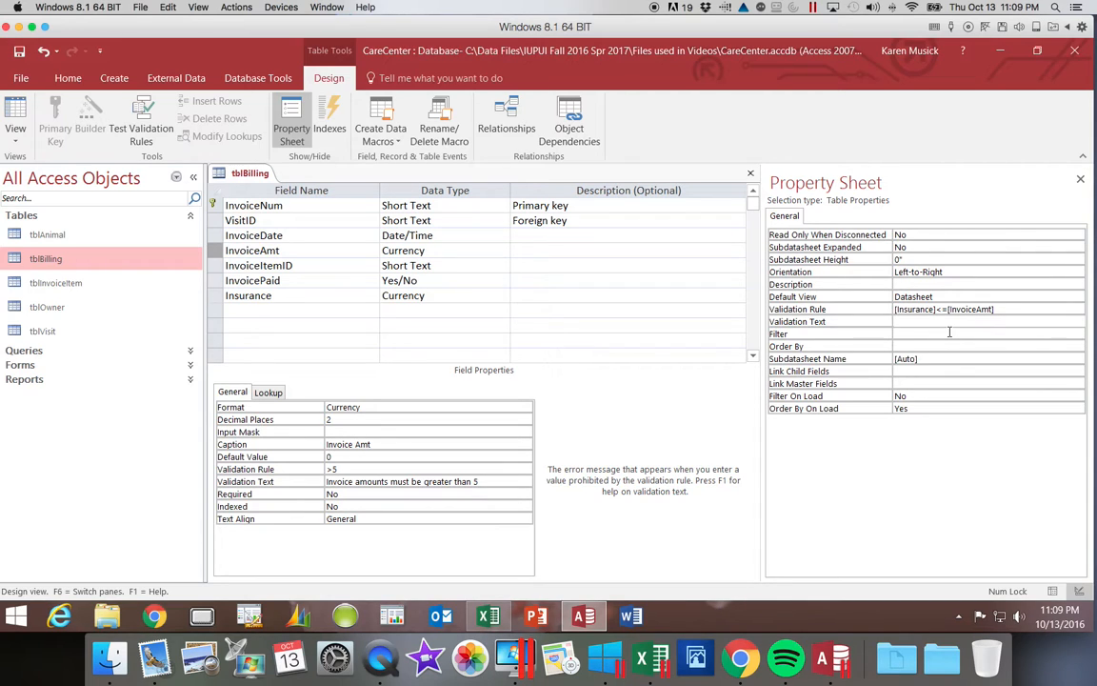
type("Insurance ")
type("coverage c")
type("annot be ")
type("larther tha")
key("BackSpace")
key("BackSpace")
key("BackSpace")
key("BackSpace")
key("BackSpace")
key("BackSpace")
key("BackSpace")
key("BackSpace")
type("ger than")
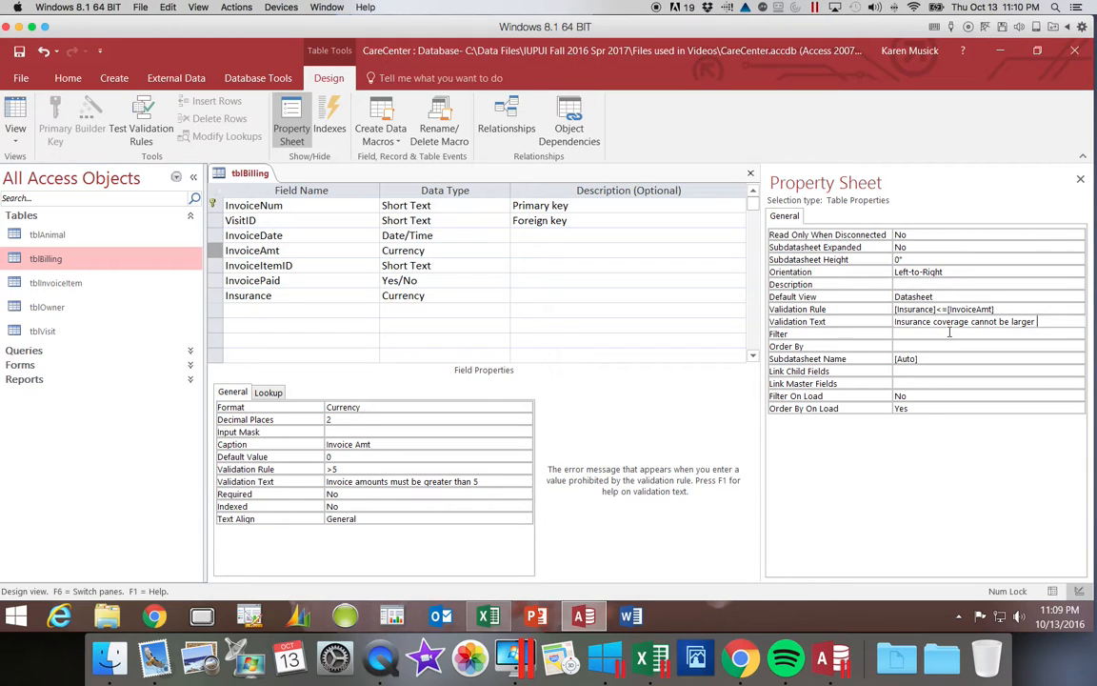
type("he invoice amount")
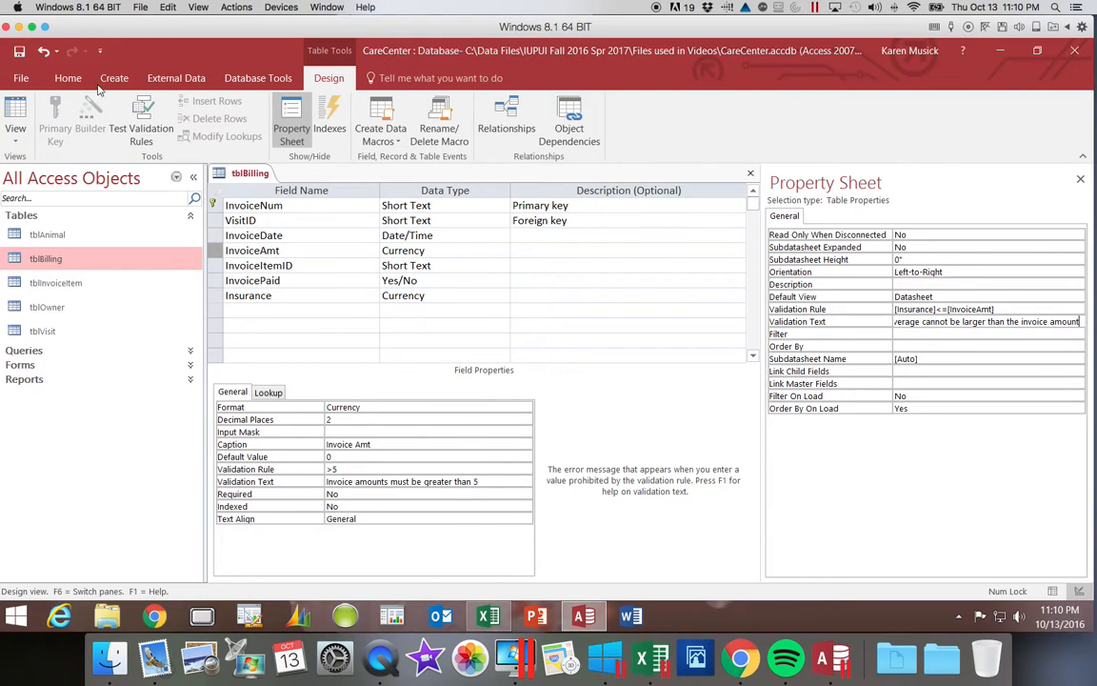
Save tblBilling's design with the existing data tested against the new rules, and switch to Datasheet View.
left_click(21, 52)
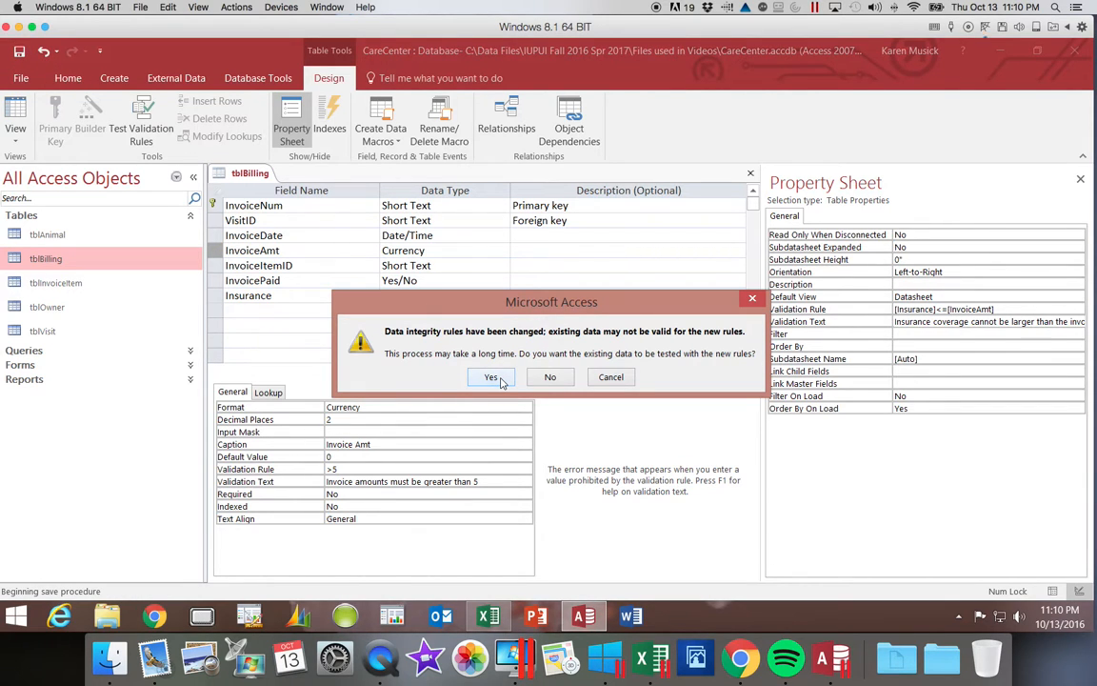
left_click(497, 380)
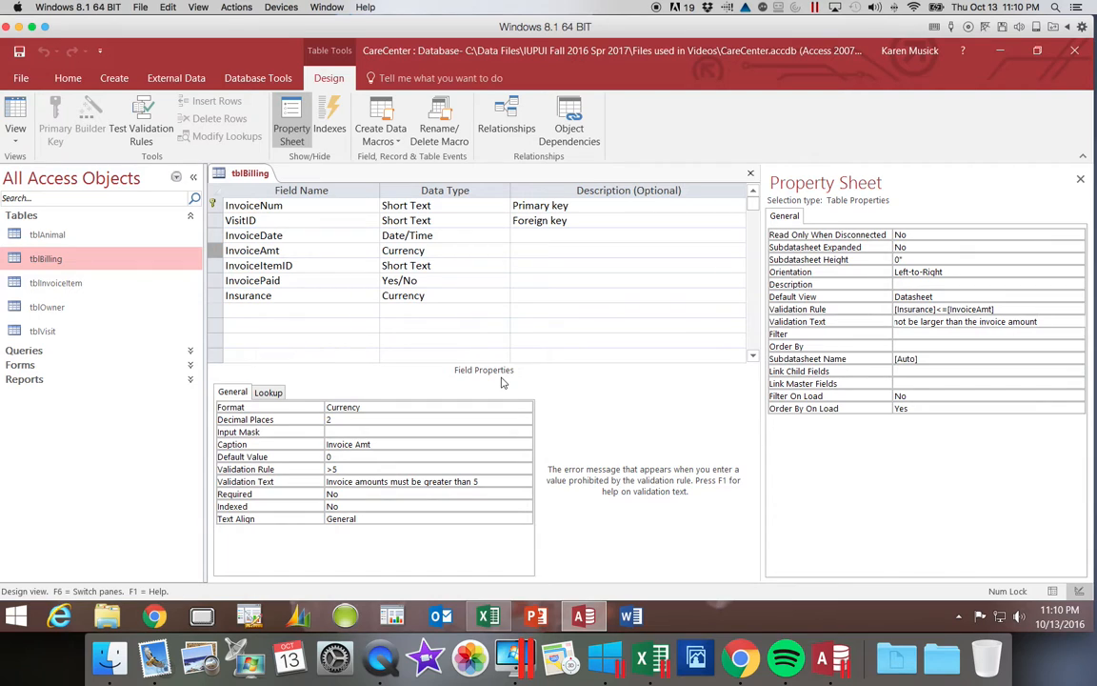
left_click(15, 112)
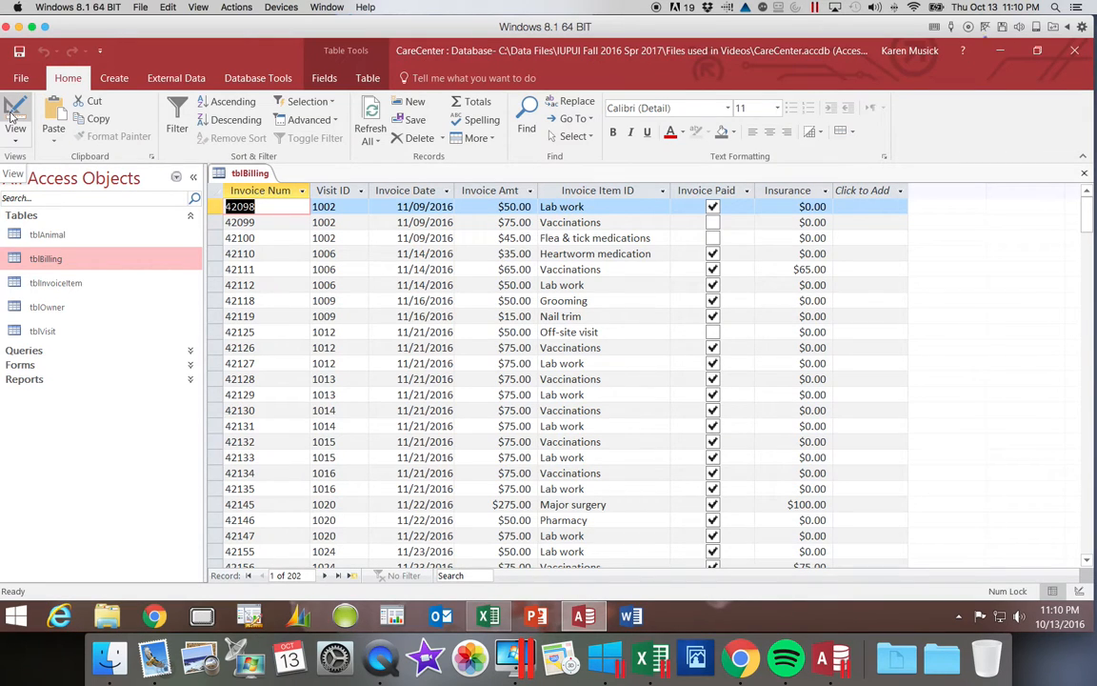
Test the table-level rule by trying an Insurance value of 75 in the first record, and discard the edit.
key("Tab")
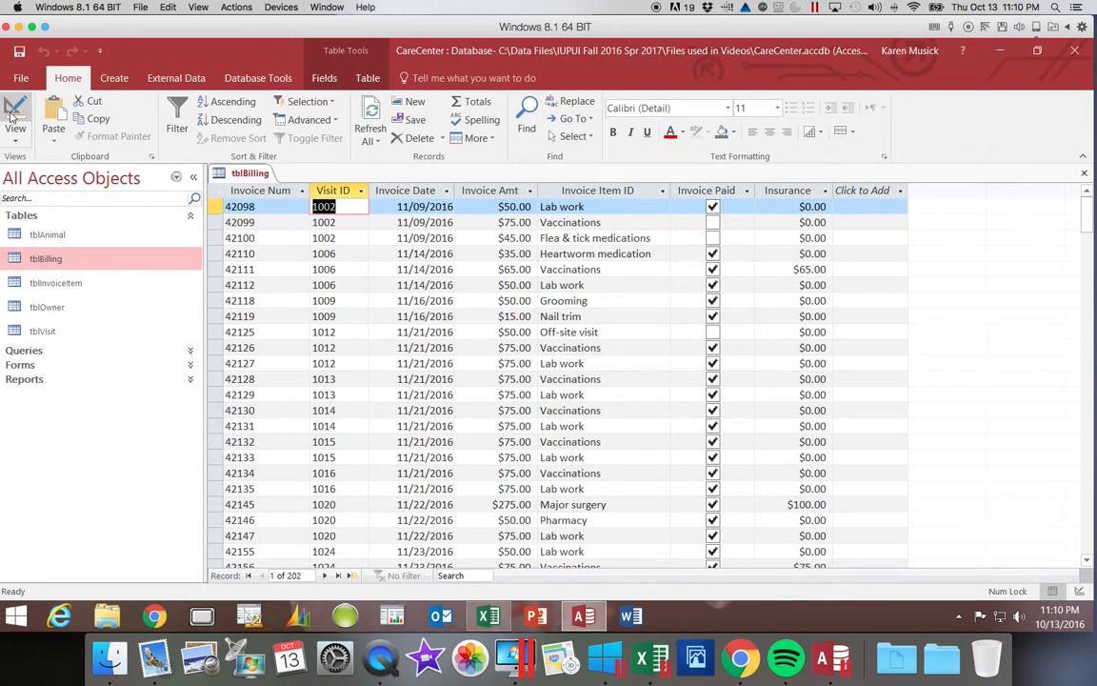
key("Tab")
key("Tab")
key("Tab")
key("Tab")
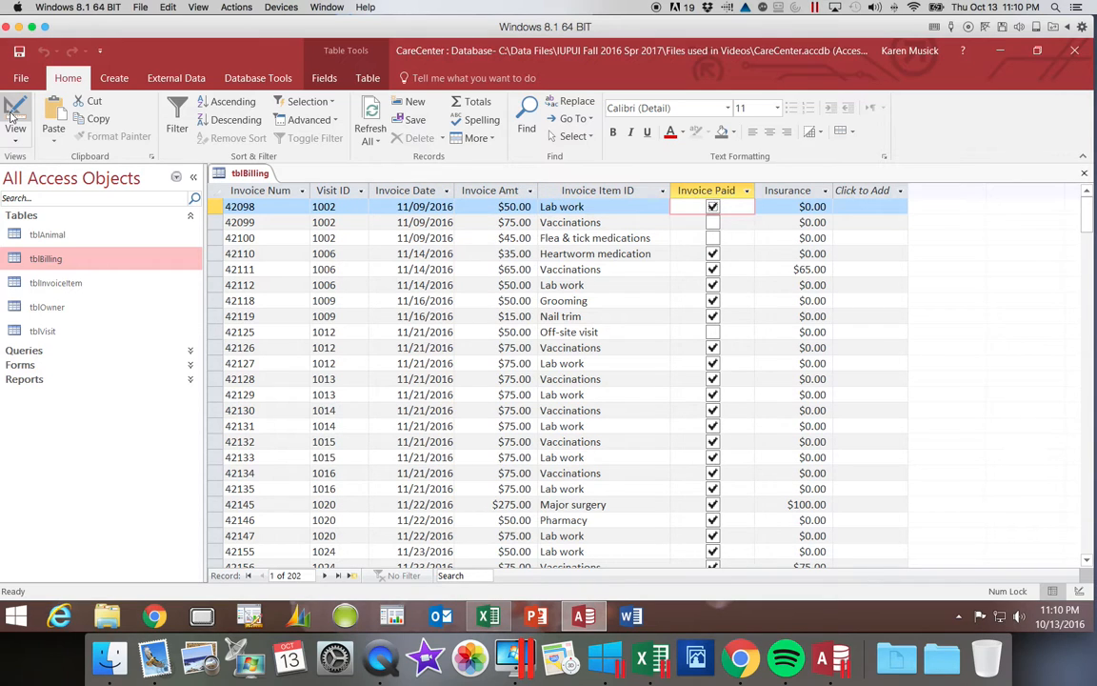
key("Tab")
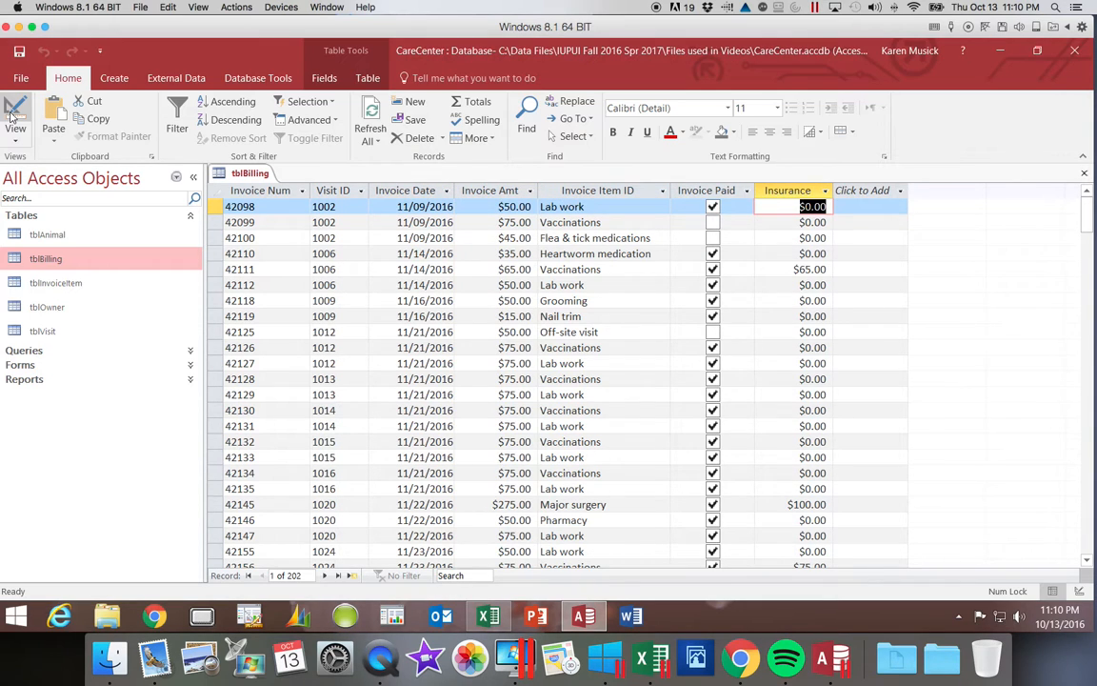
type("75")
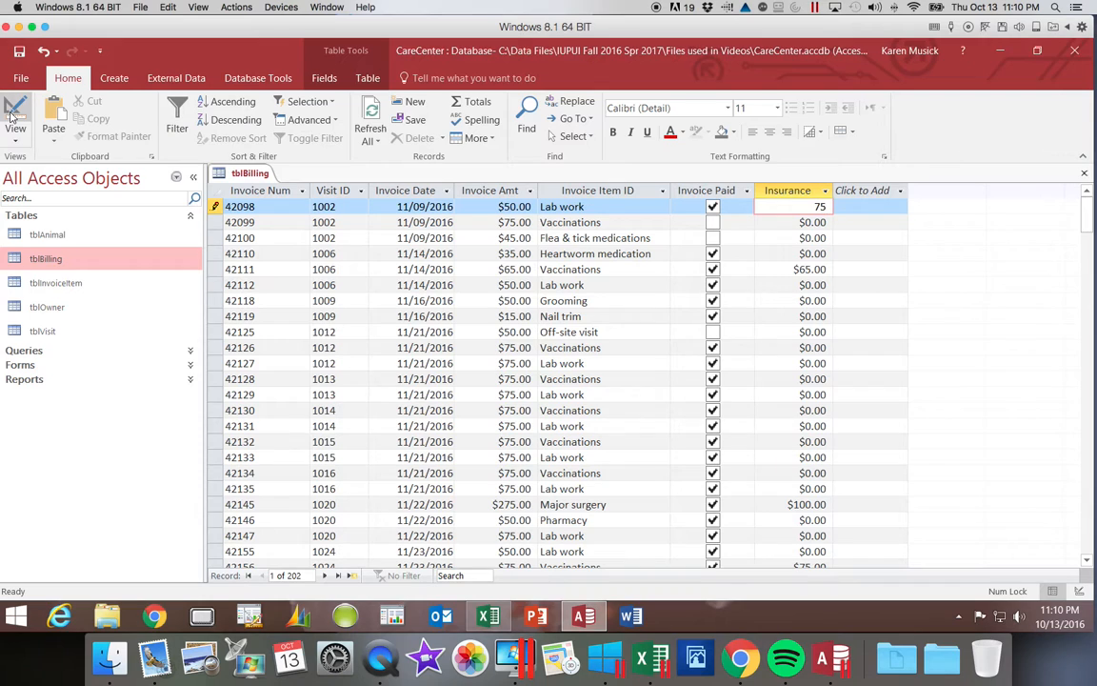
key("Tab")
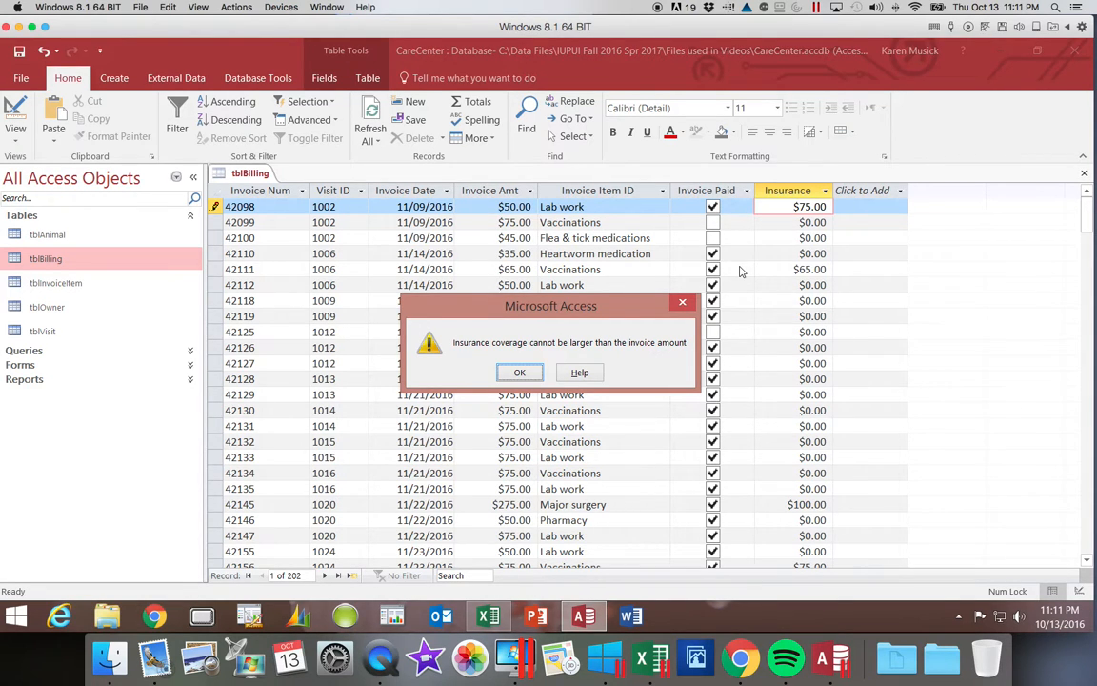
left_click(533, 373)
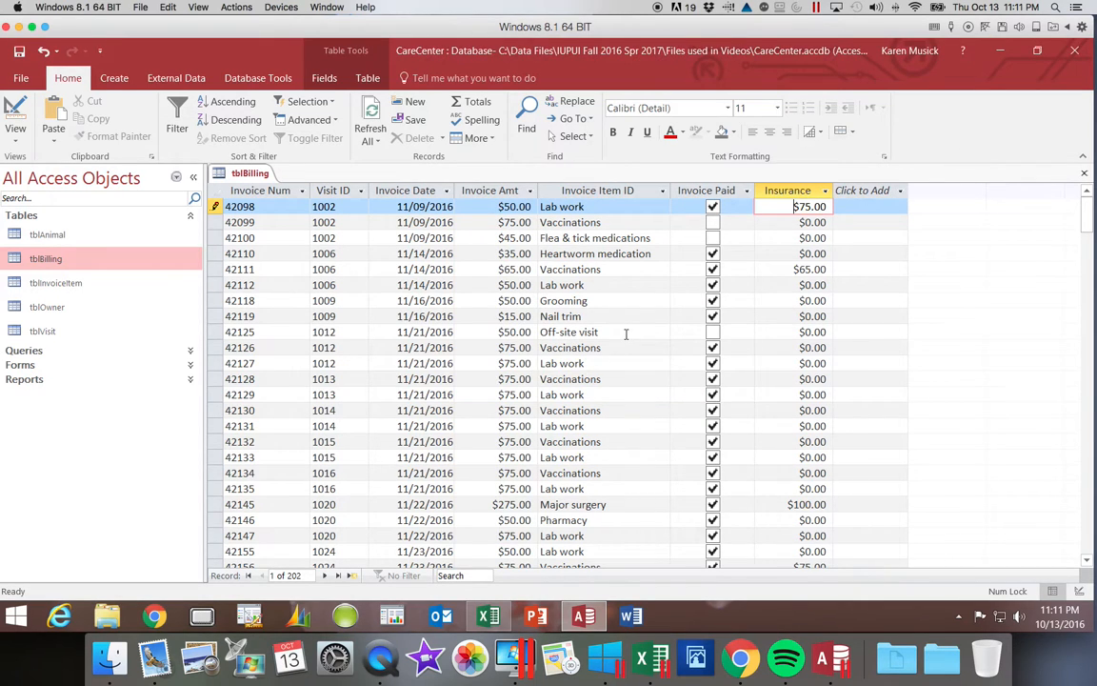
key("Escape")
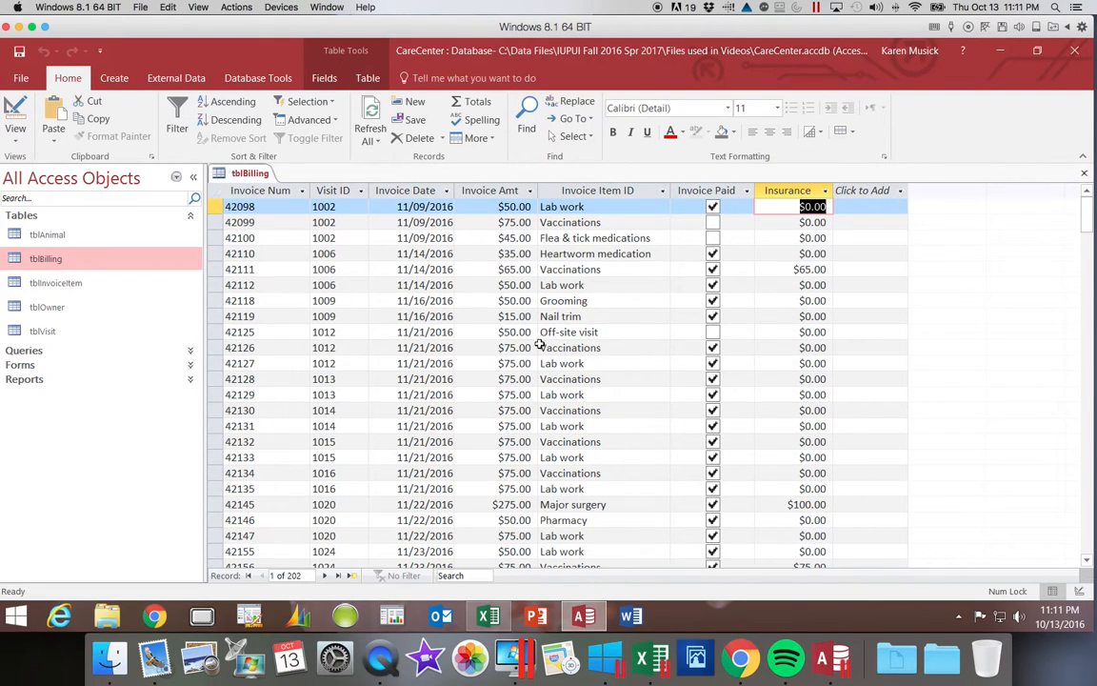
Test the table-level rule by trying an Invoice Amt of 50 in the fifth record, and discard the edit.
left_click(370, 270)
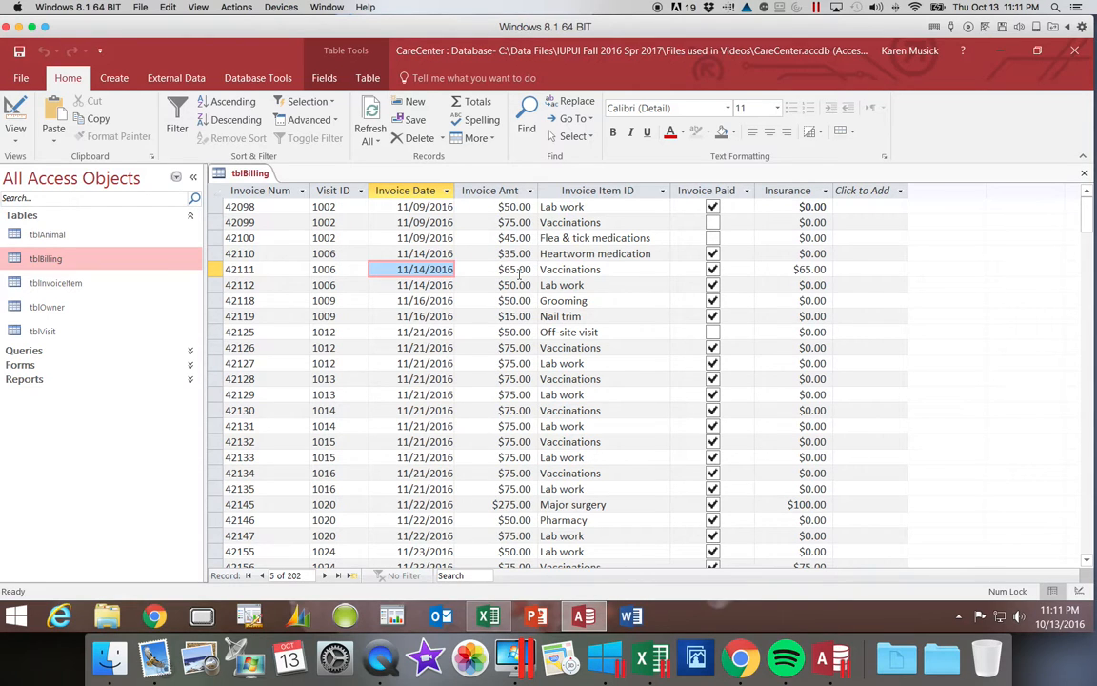
double_click(520, 271)
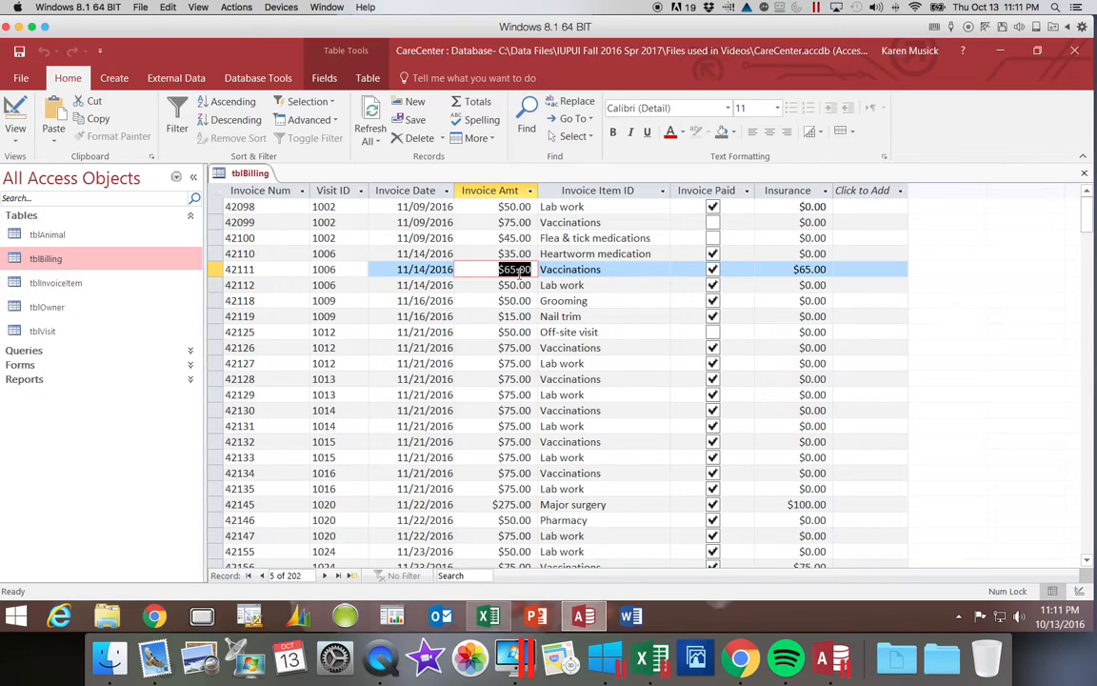
type("50.")
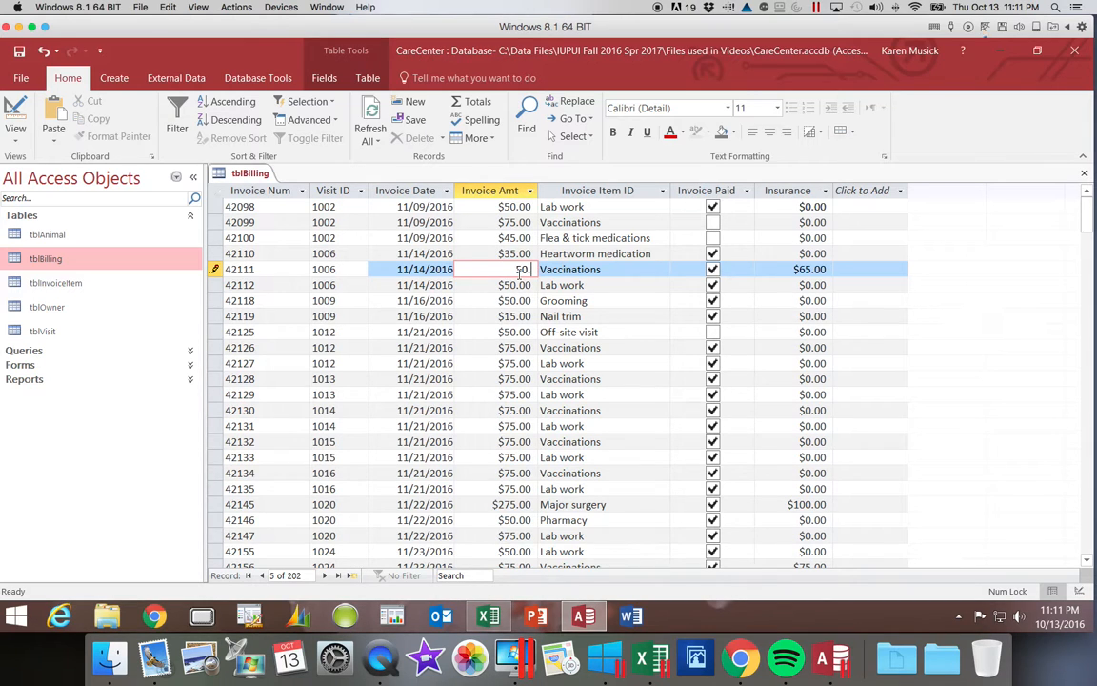
key("Tab")
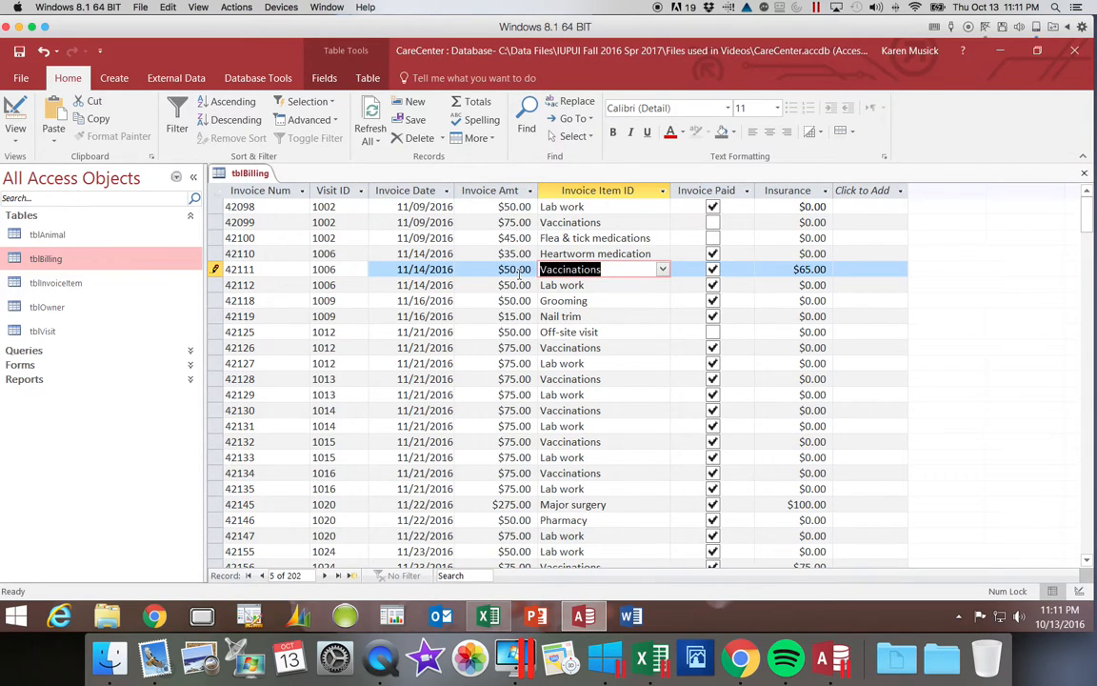
key("Tab")
key("Tab")
key("Tab")
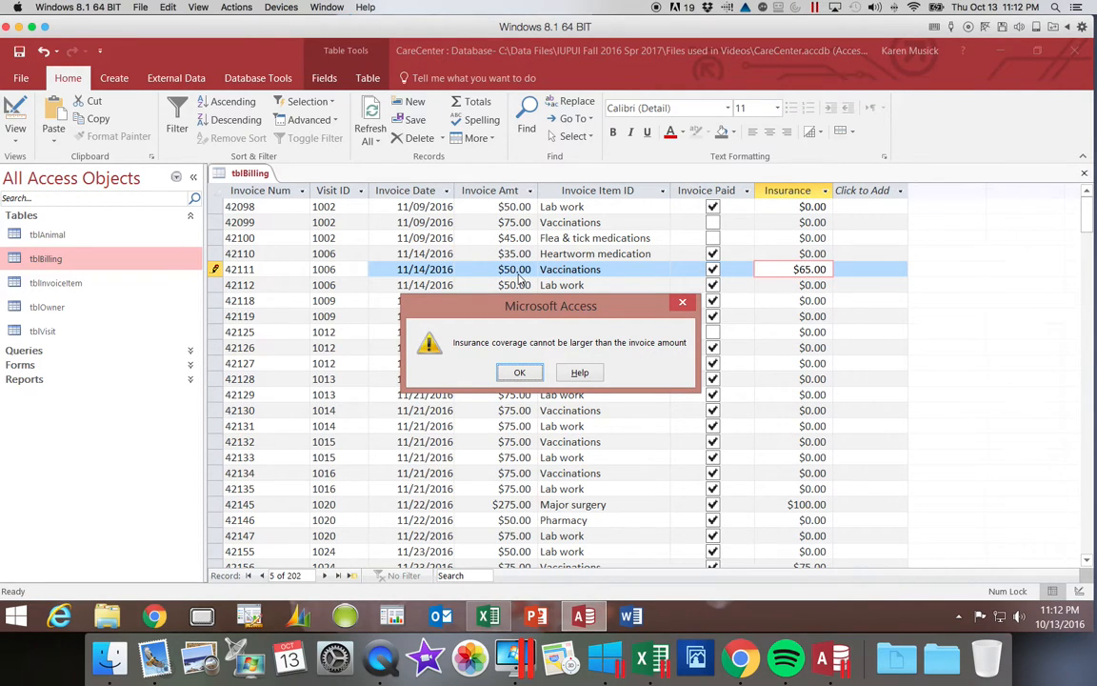
left_click(522, 373)
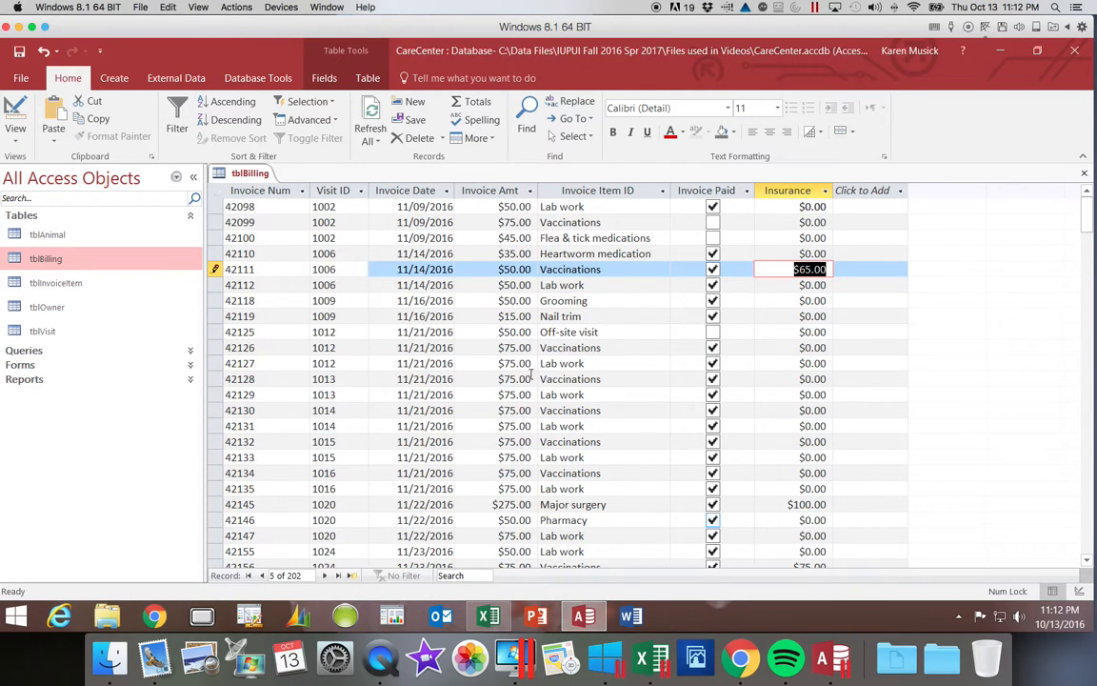
key("Escape")
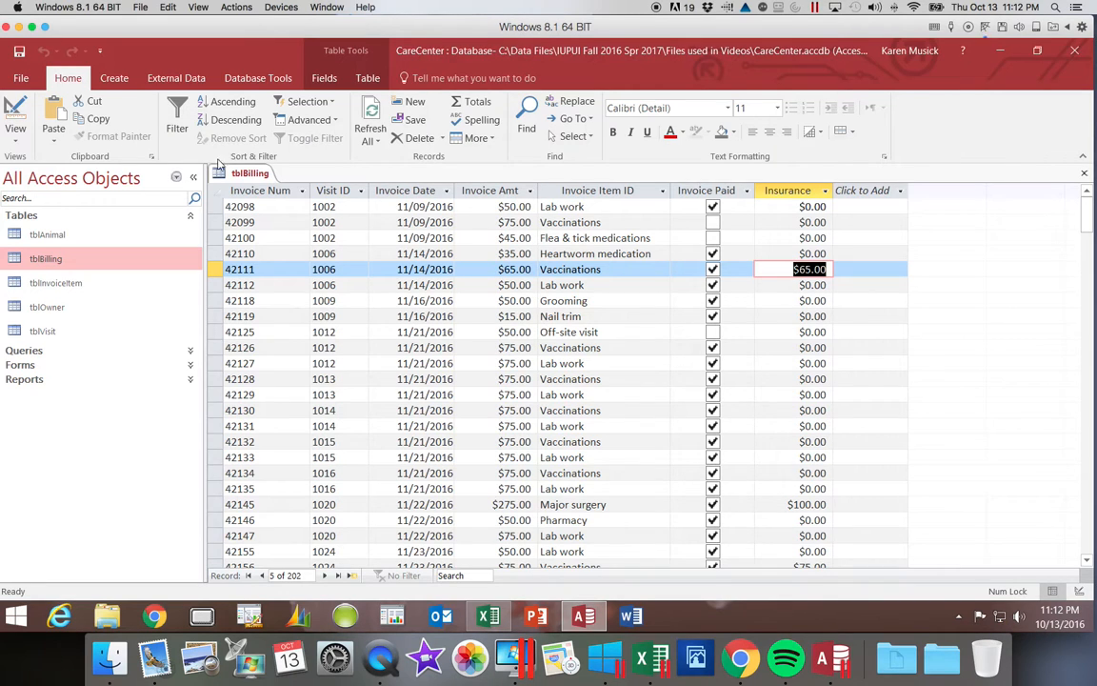
Close tblBilling and switch to Excel to review the notes on field and table validation.
left_click(1086, 173)
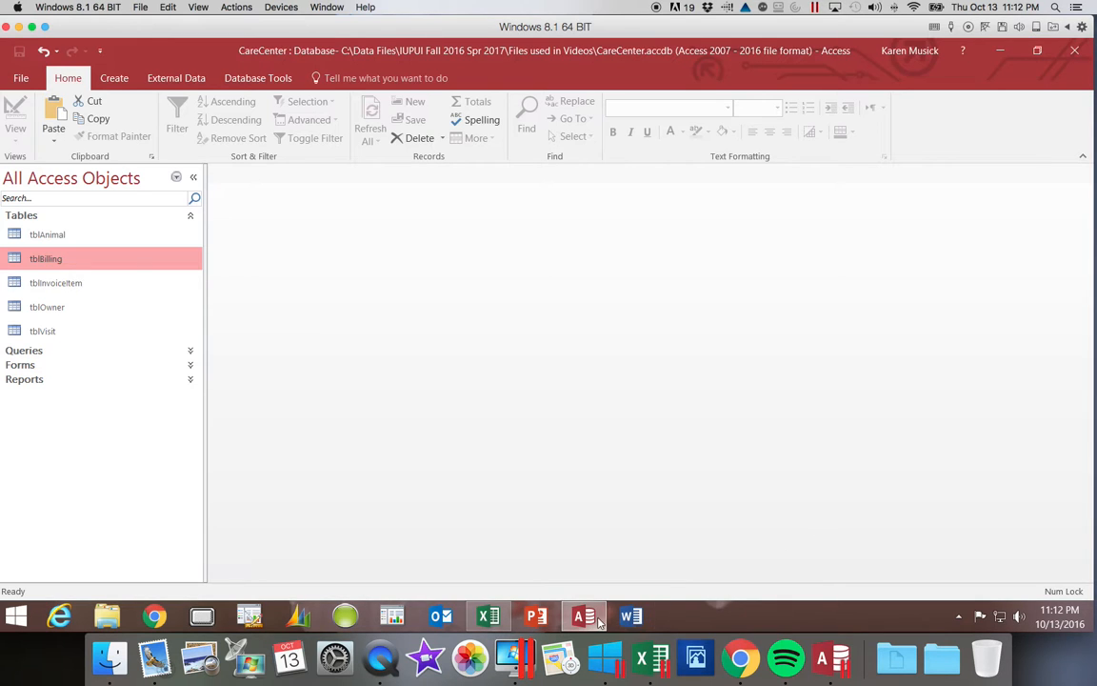
left_click(489, 617)
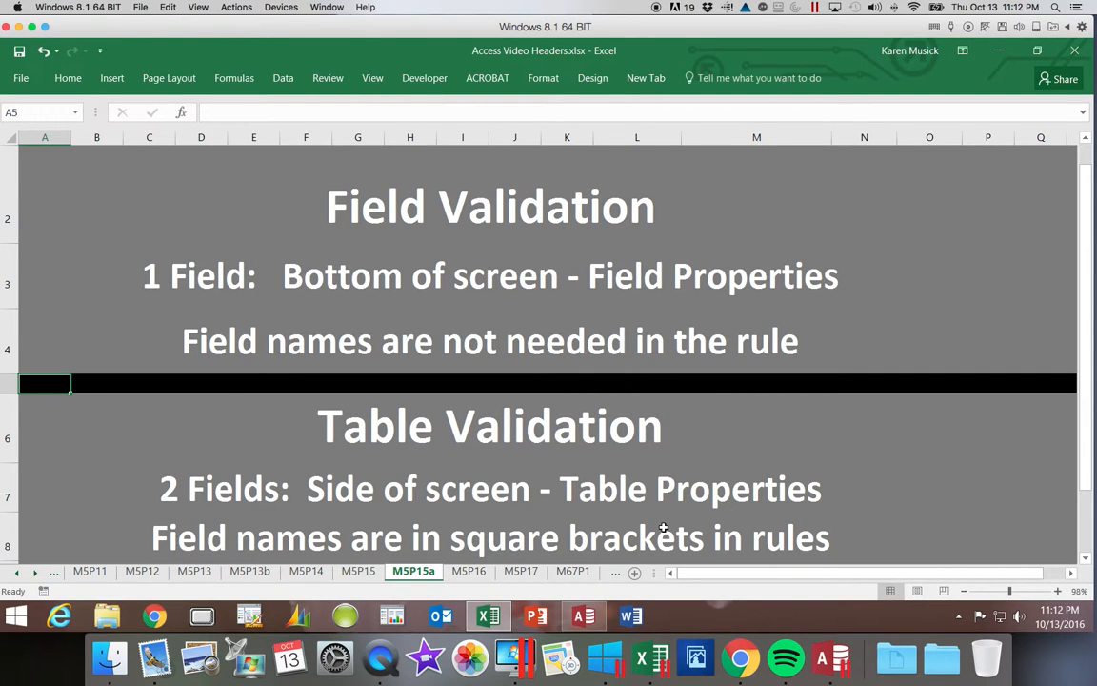
Return to Access, open tblBilling in Design View and examine the InvoiceAmt field's validation properties alongside the table's.
left_click(584, 616)
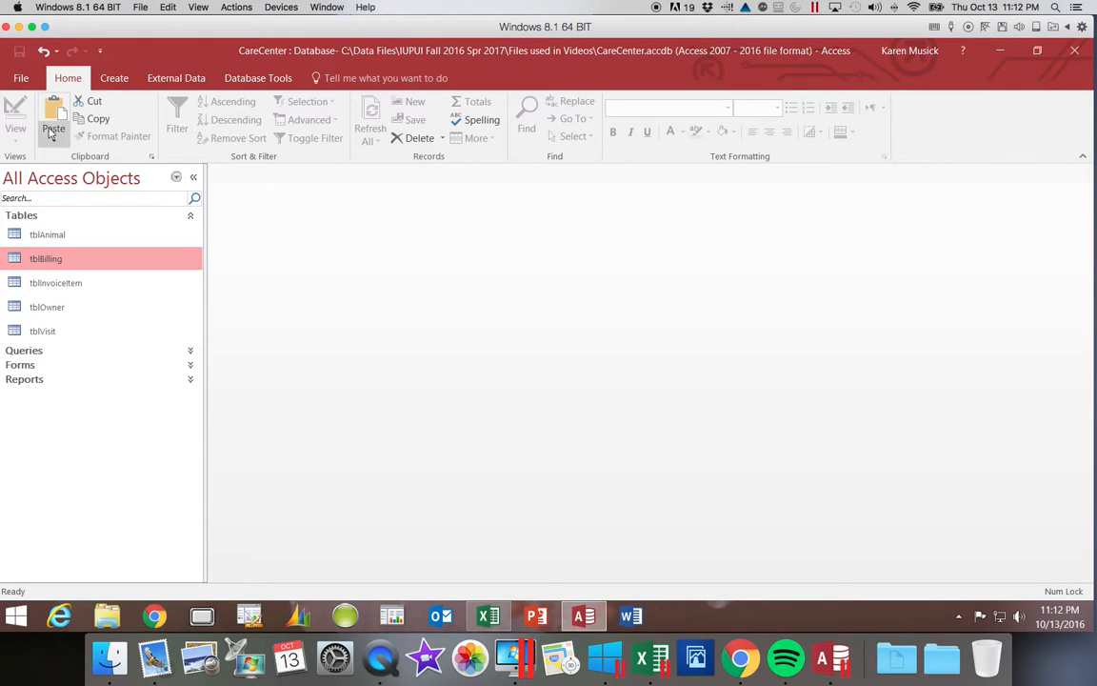
double_click(43, 259)
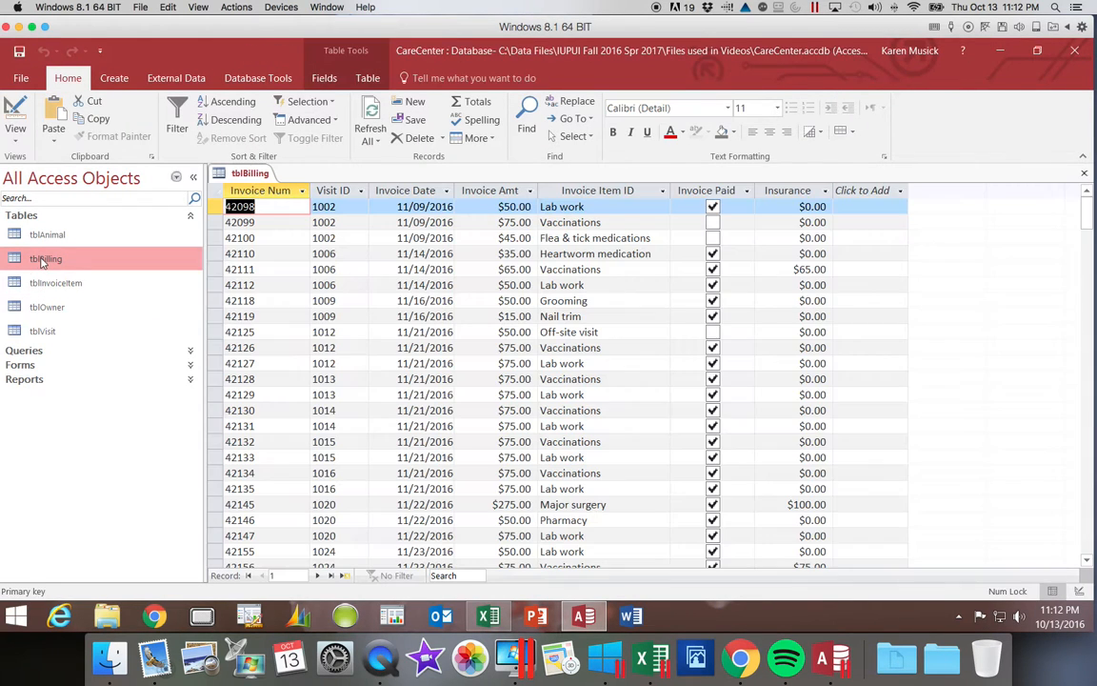
left_click(15, 108)
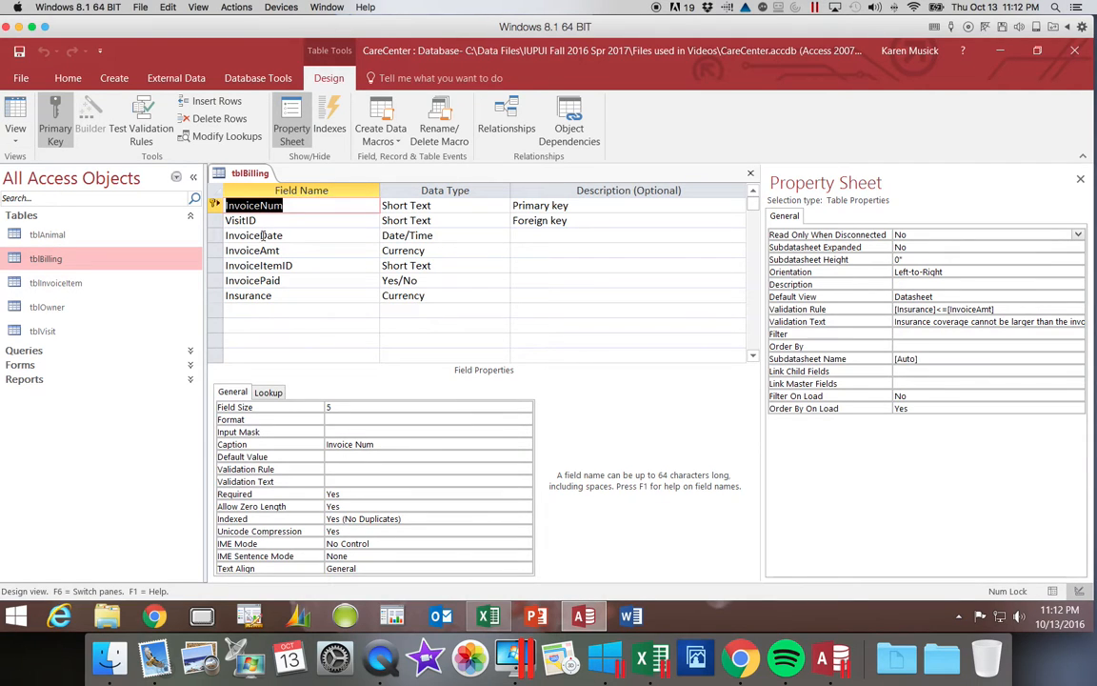
left_click(241, 251)
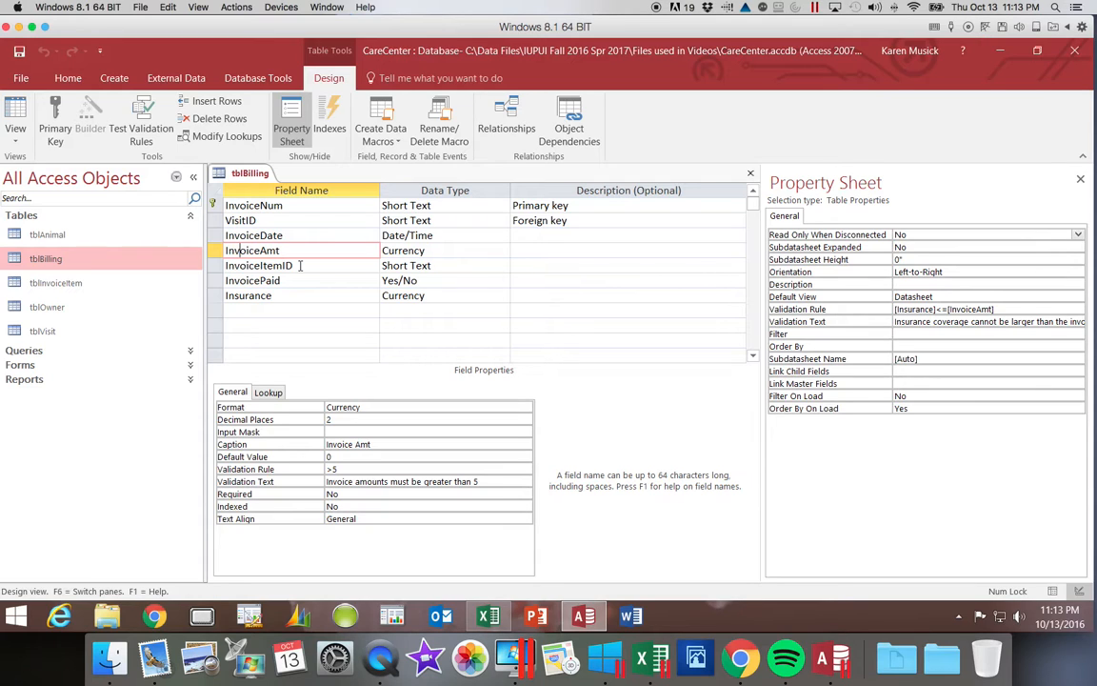
Compare tblBilling's rules with the validation notes in Excel, close the table in Access and return to the notes.
left_click(488, 619)
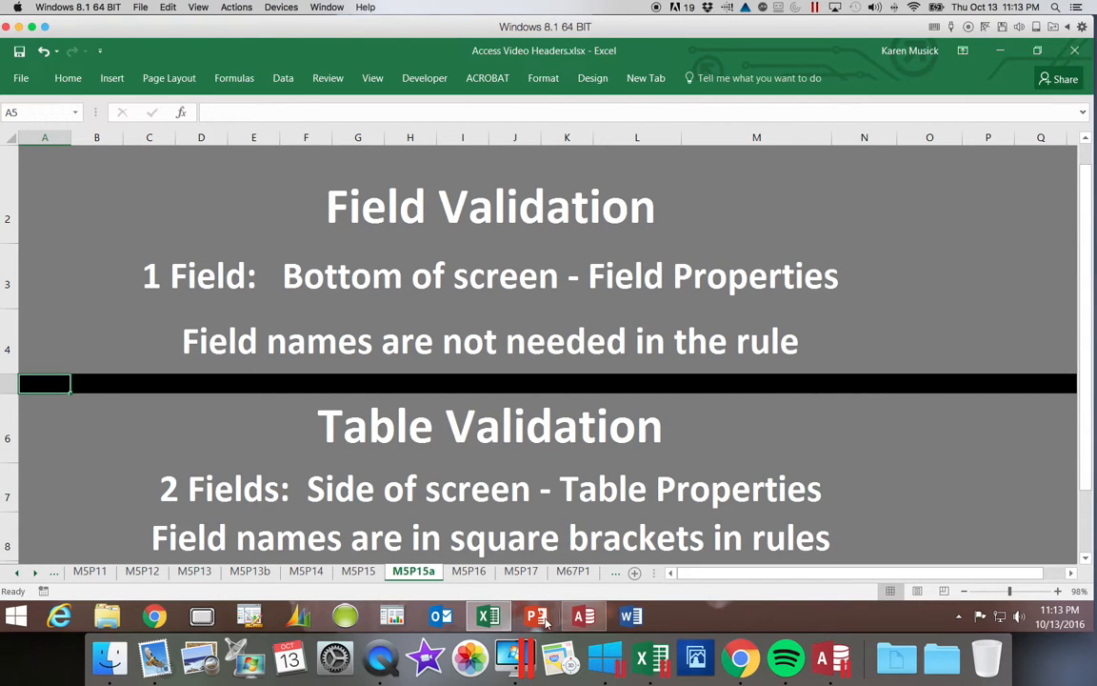
left_click(582, 615)
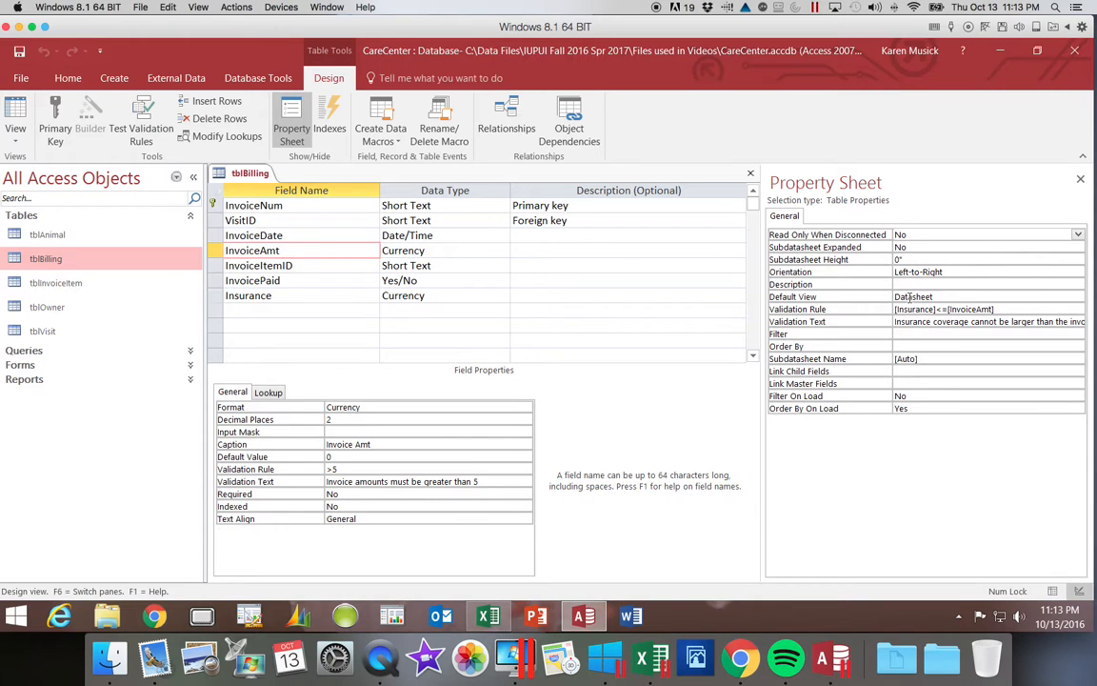
left_click(750, 178)
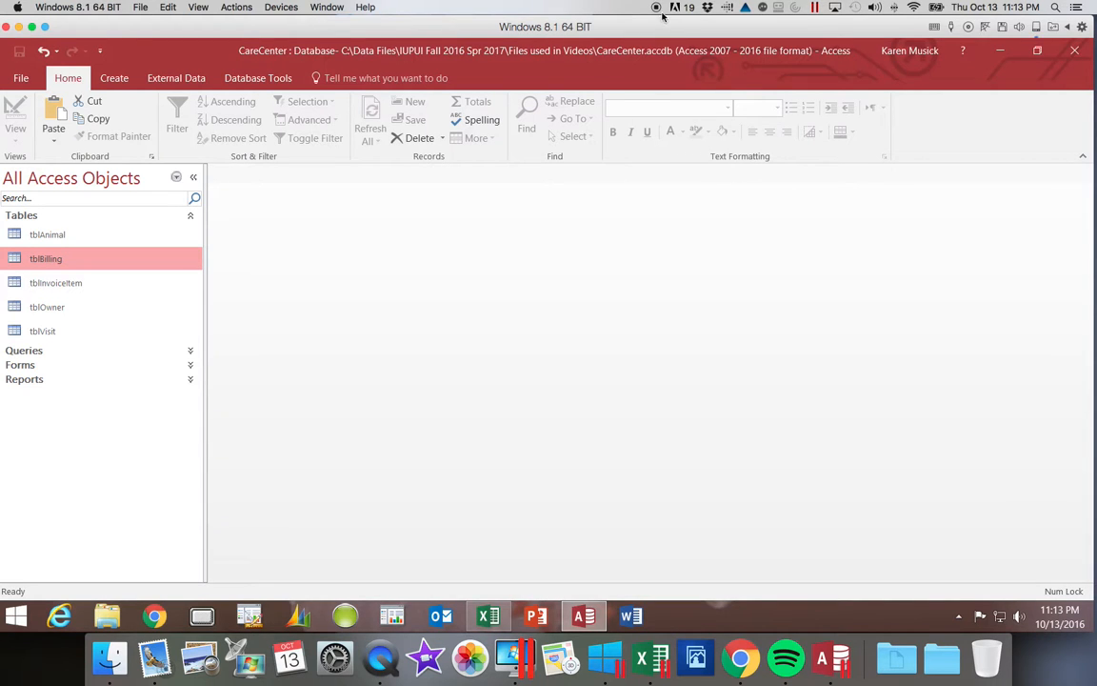
left_click(492, 619)
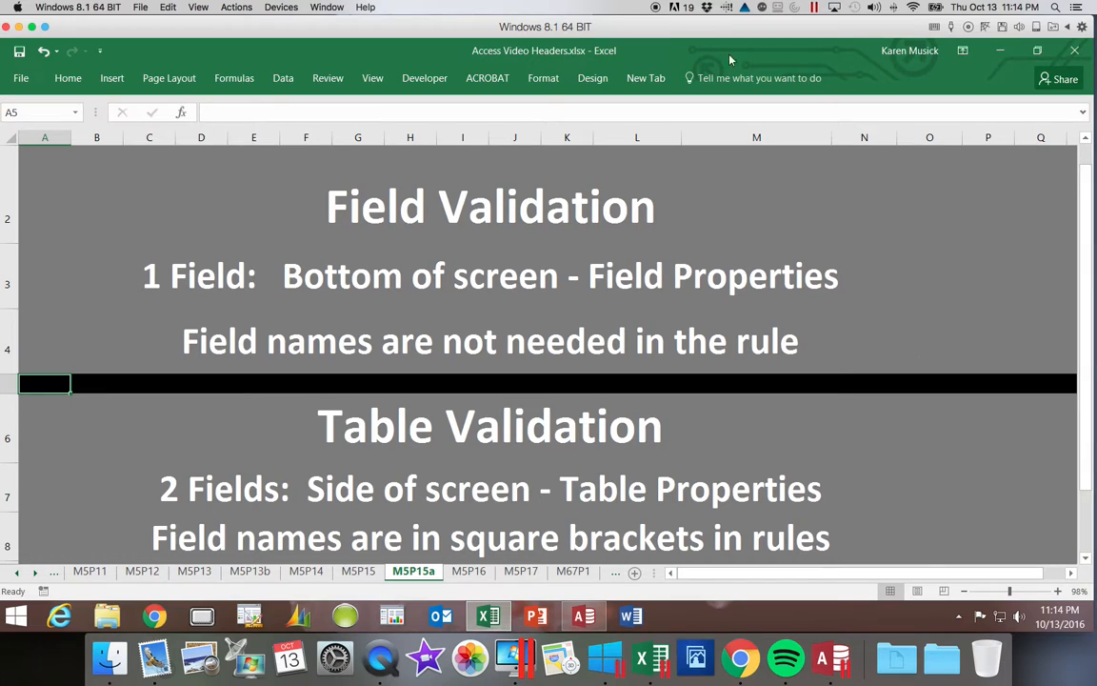